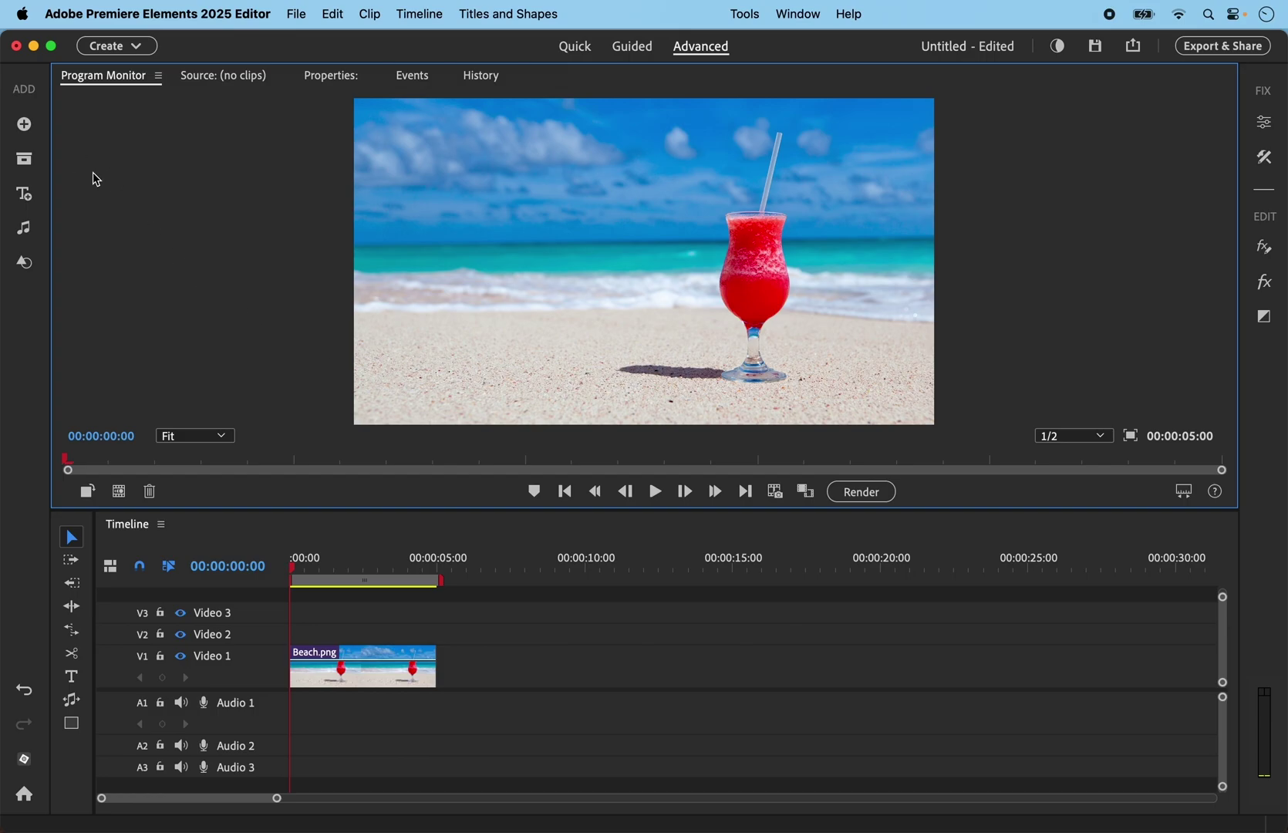
Replace Beach.png on Video 1 with Road_118930737.mov and return the playhead to the start
left_click(24, 158)
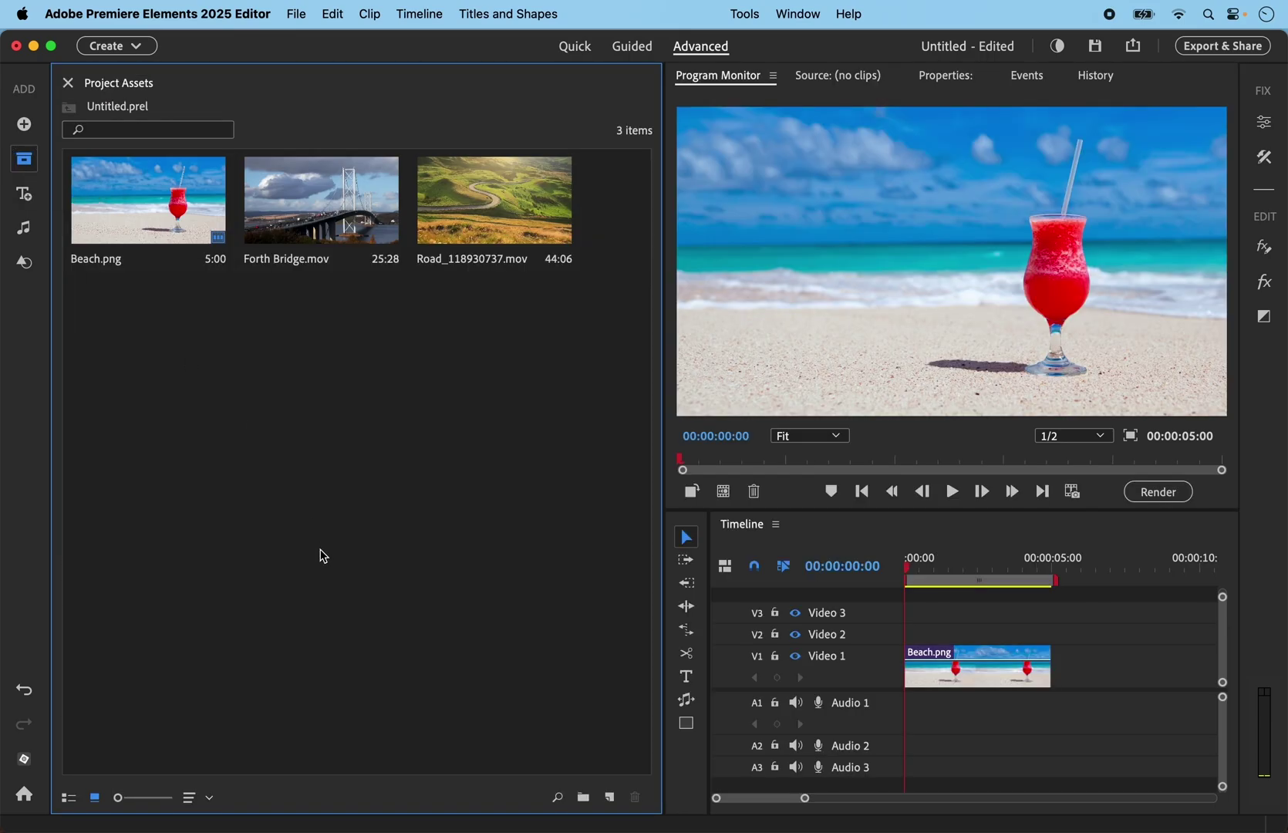
left_click(994, 677)
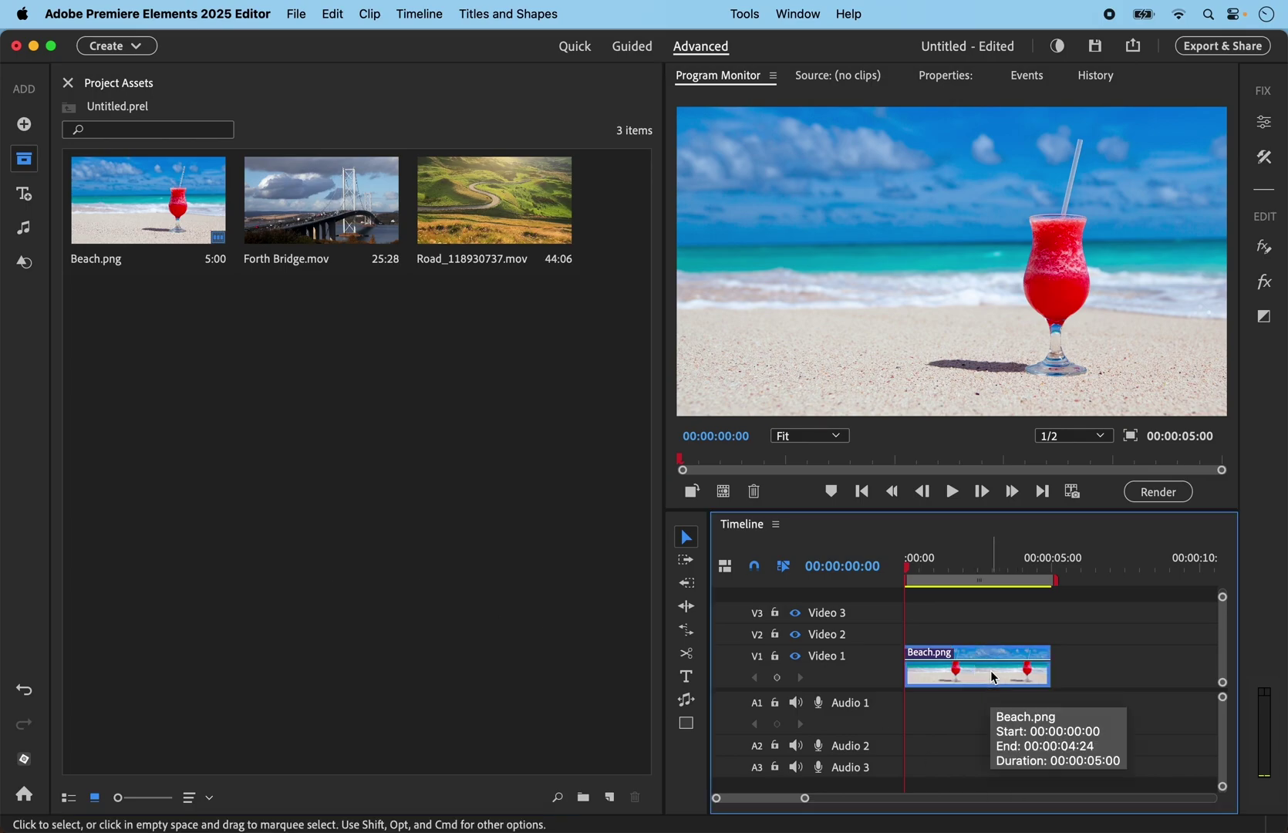
key("Delete")
left_click(502, 204)
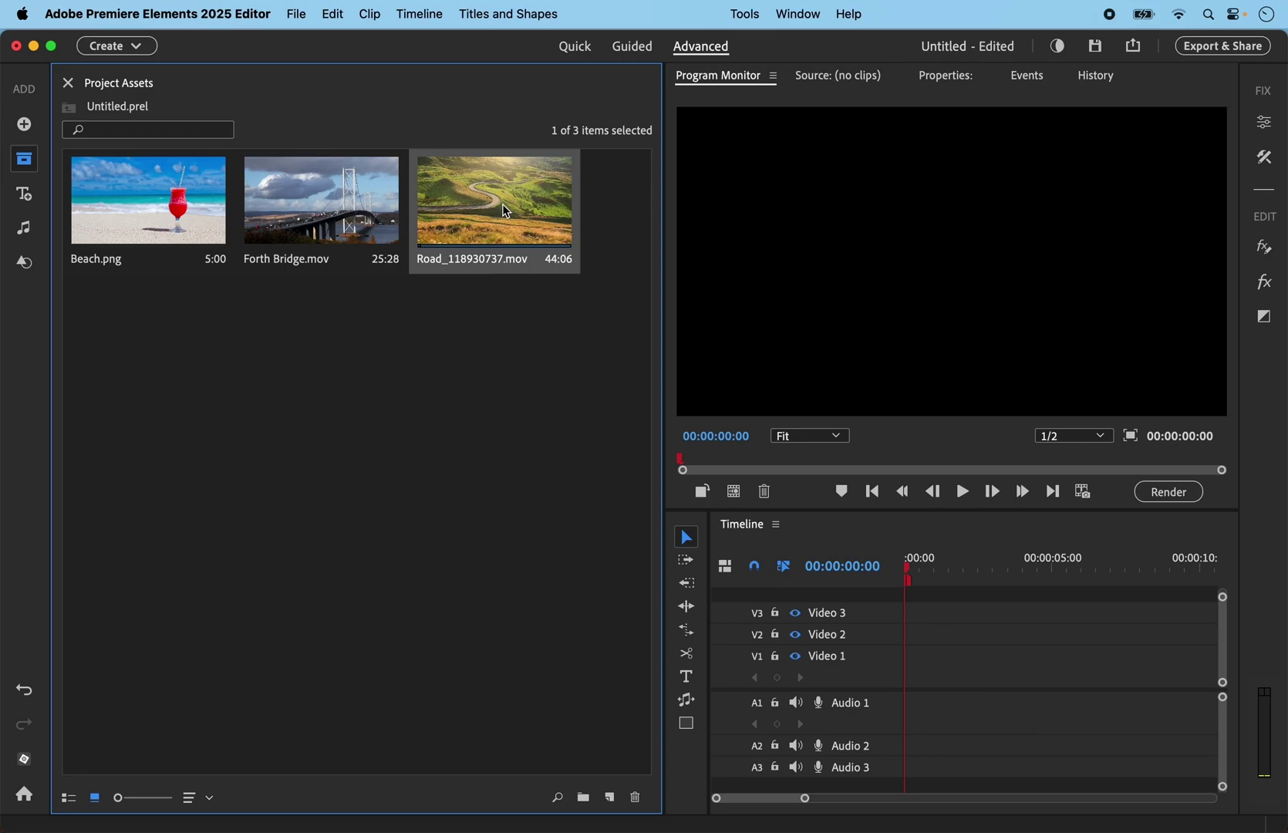
key("comma")
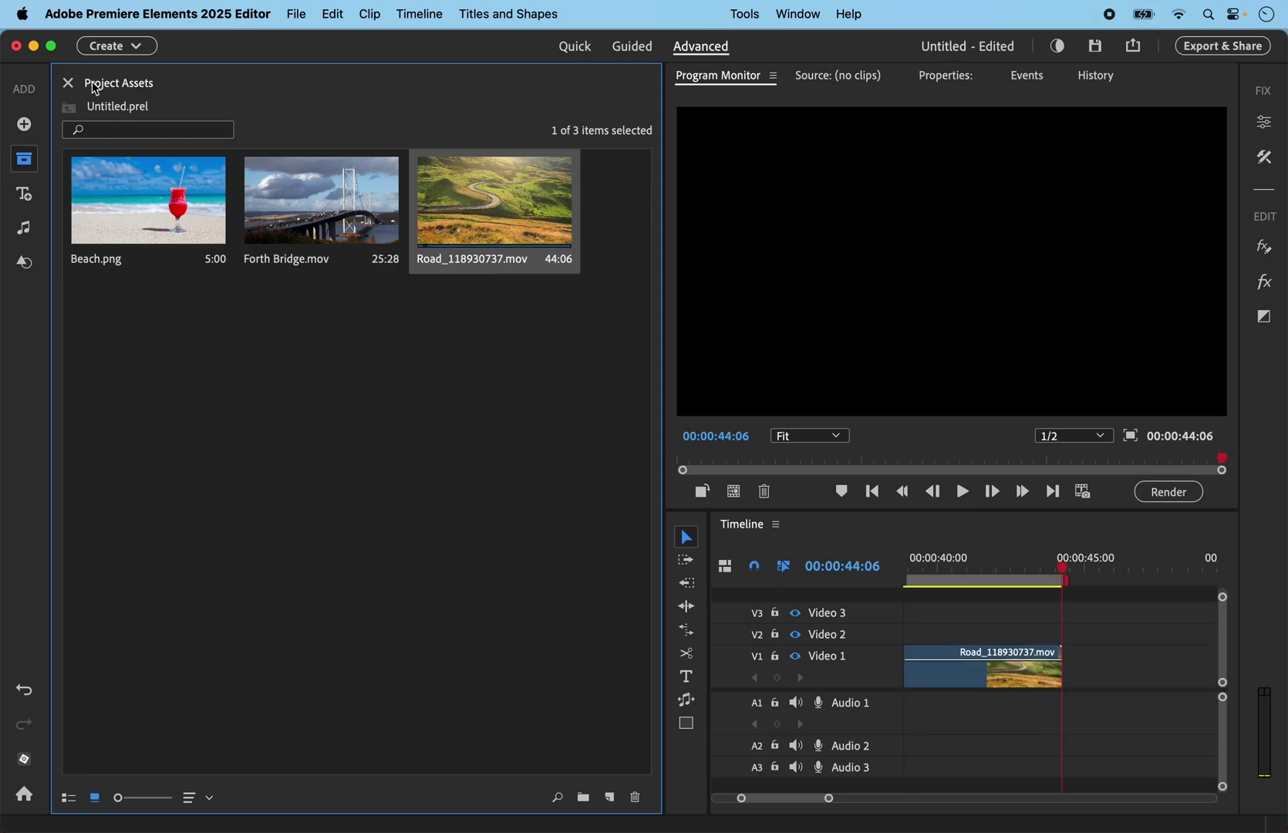
left_click(68, 82)
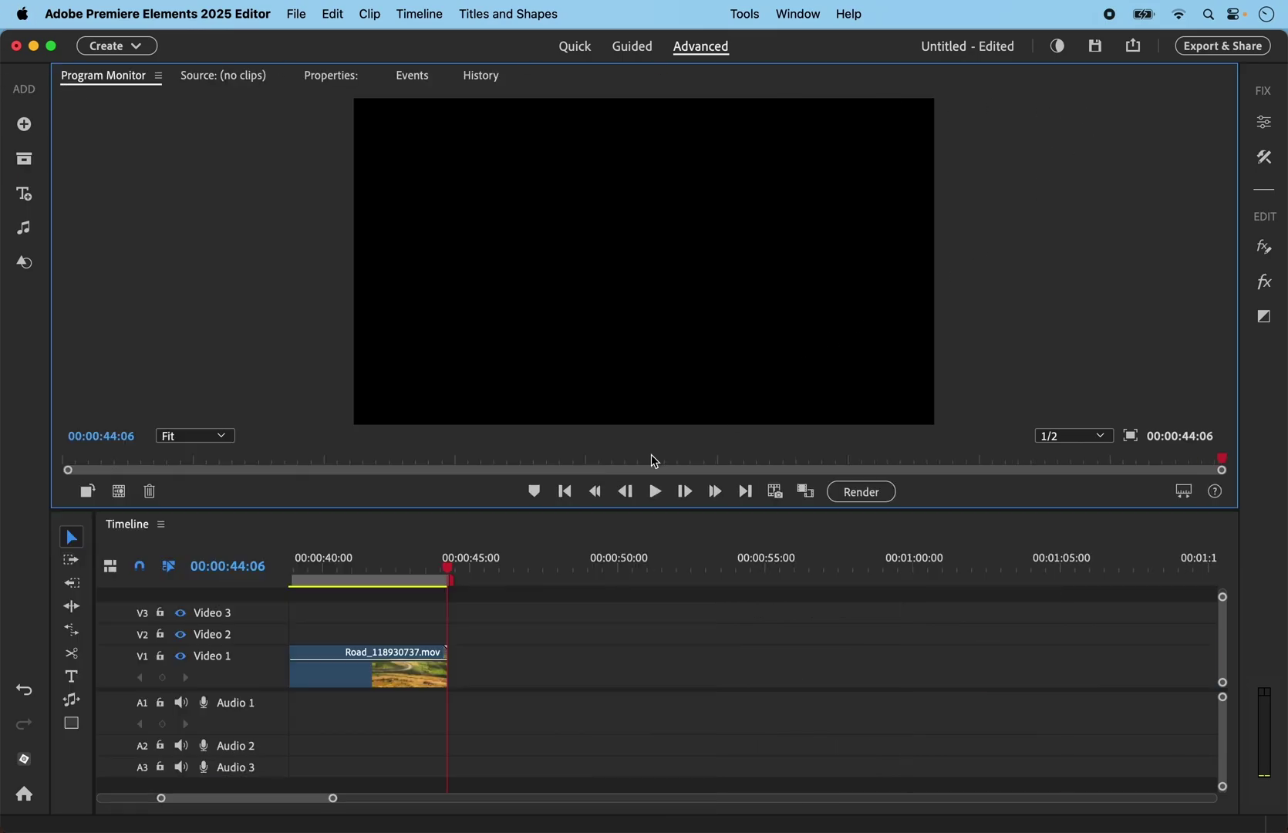
left_click(566, 493)
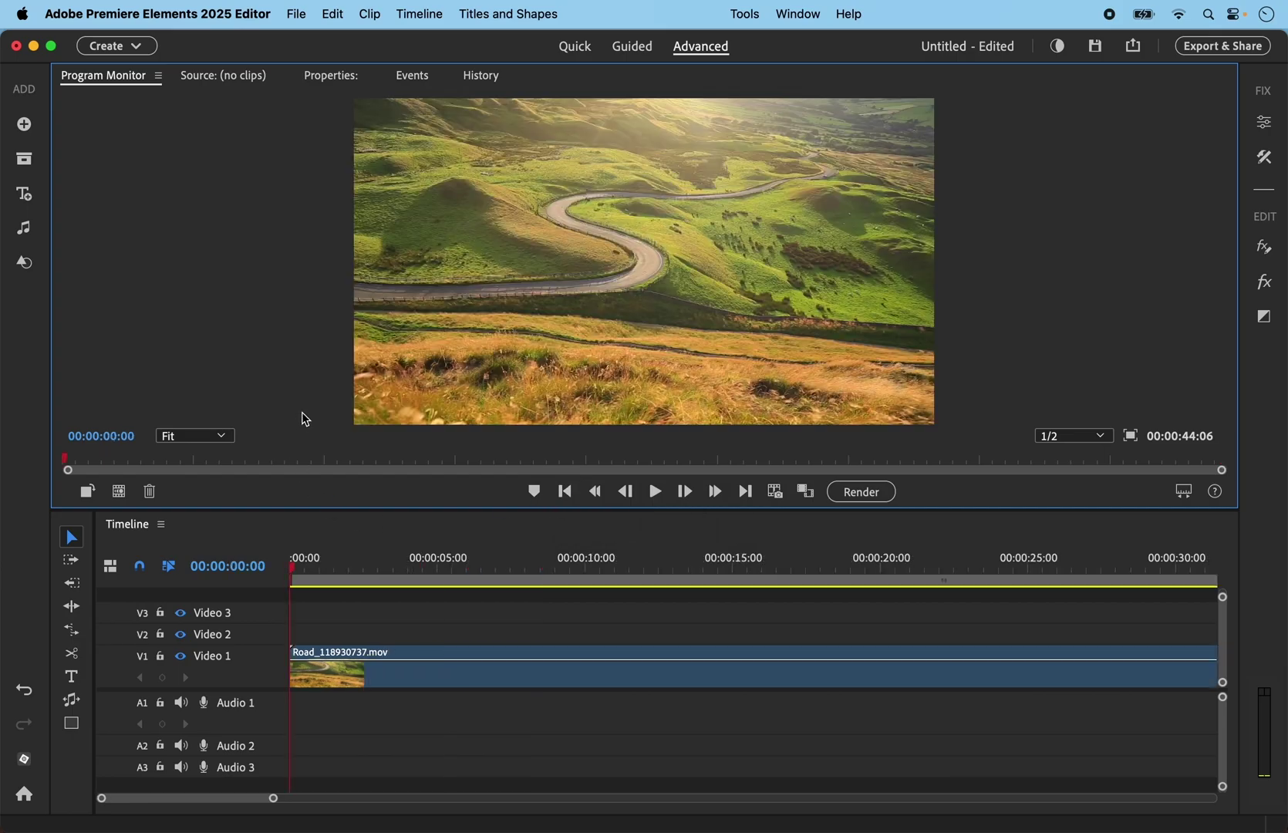
Create a text title reading 'My Title Template' over the video and select all its text
left_click(71, 679)
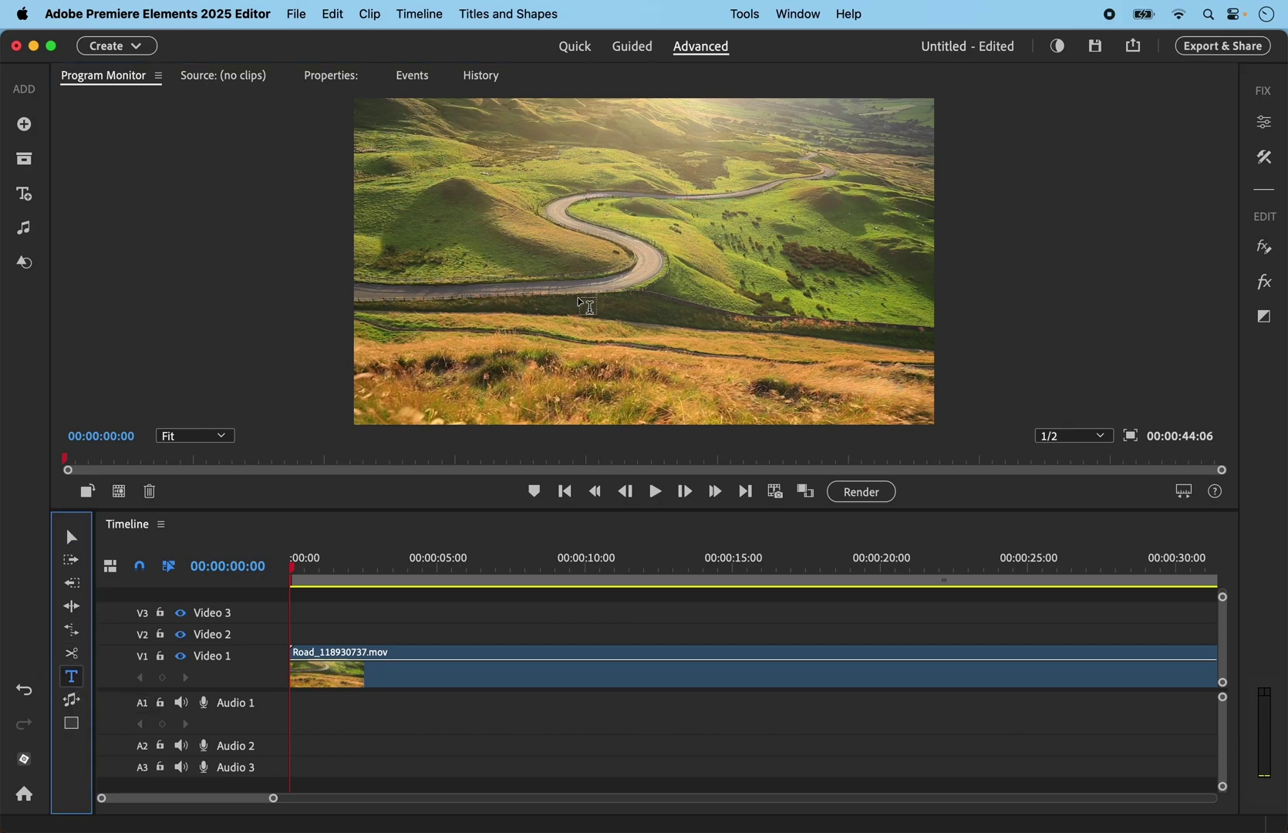
left_click(561, 275)
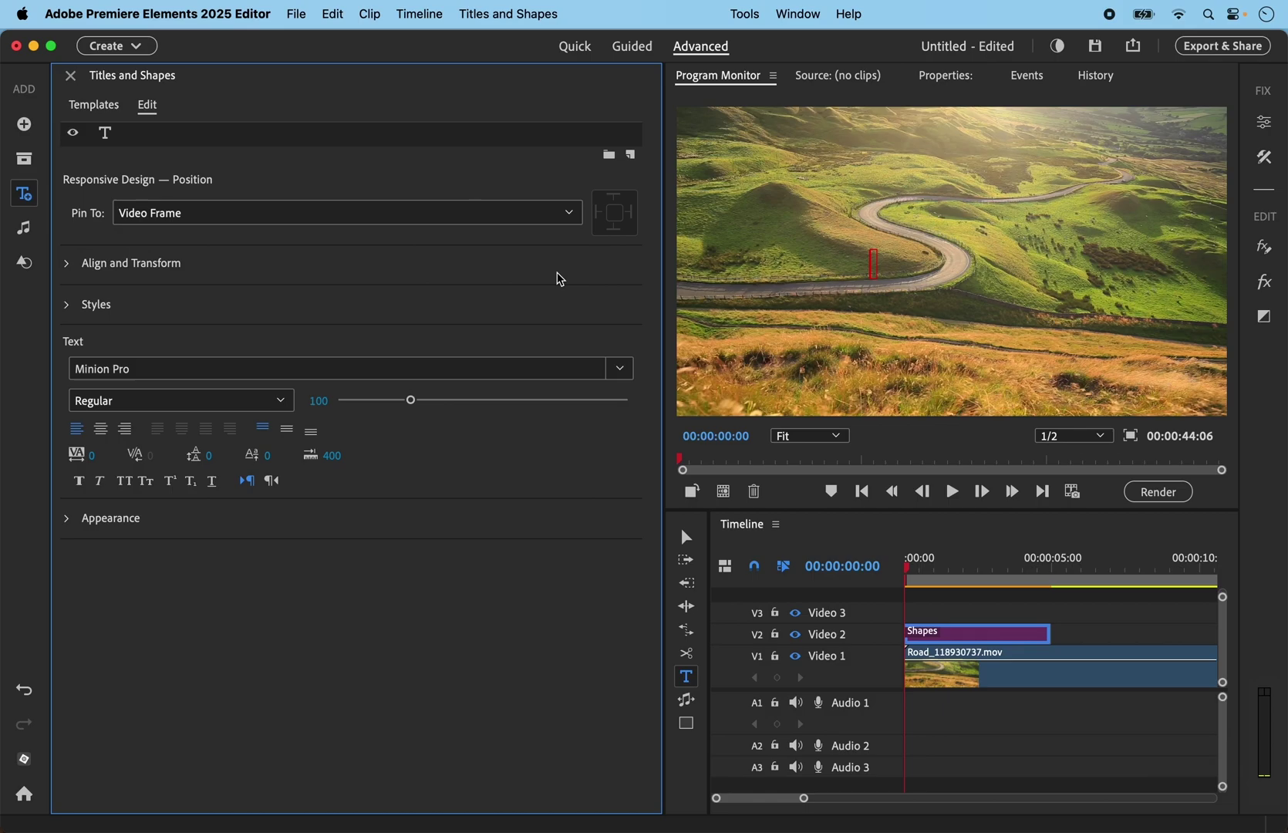
type("My Title")
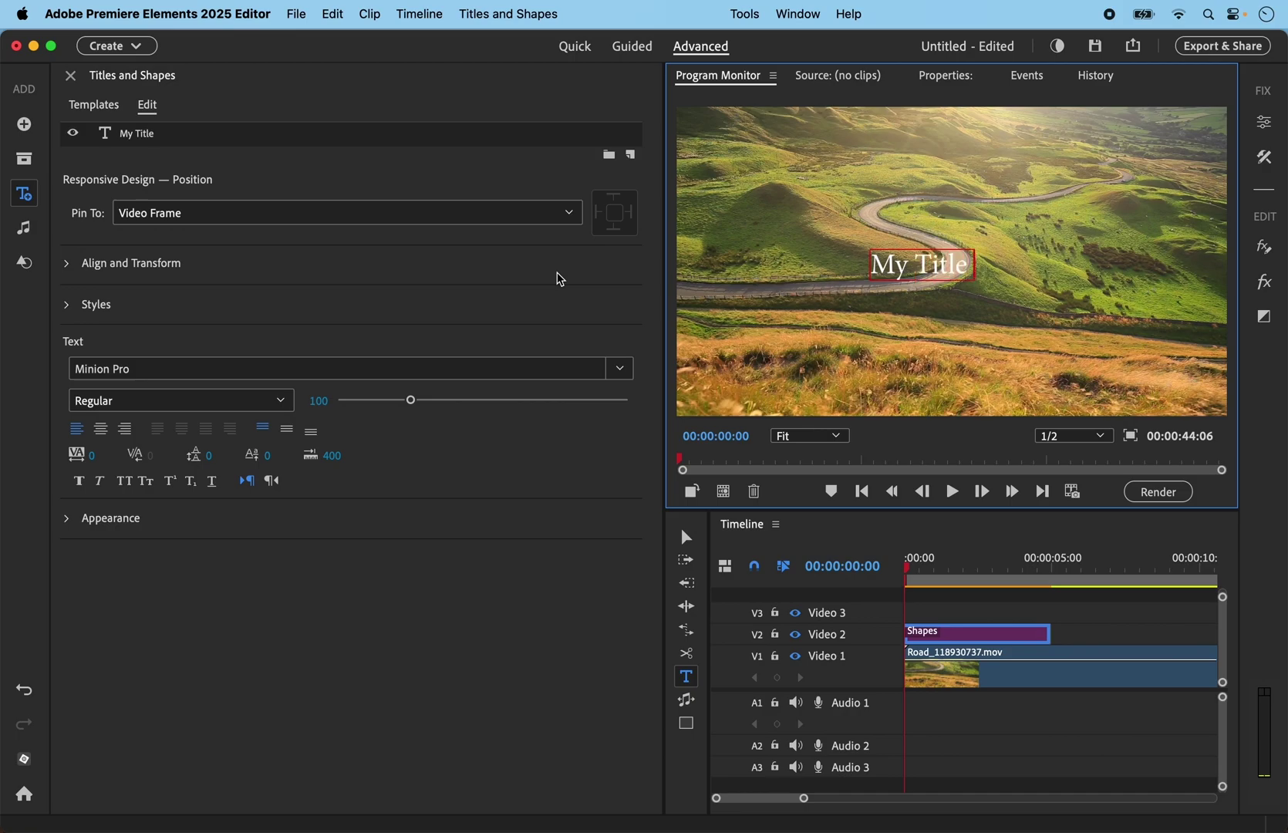
type(" Template")
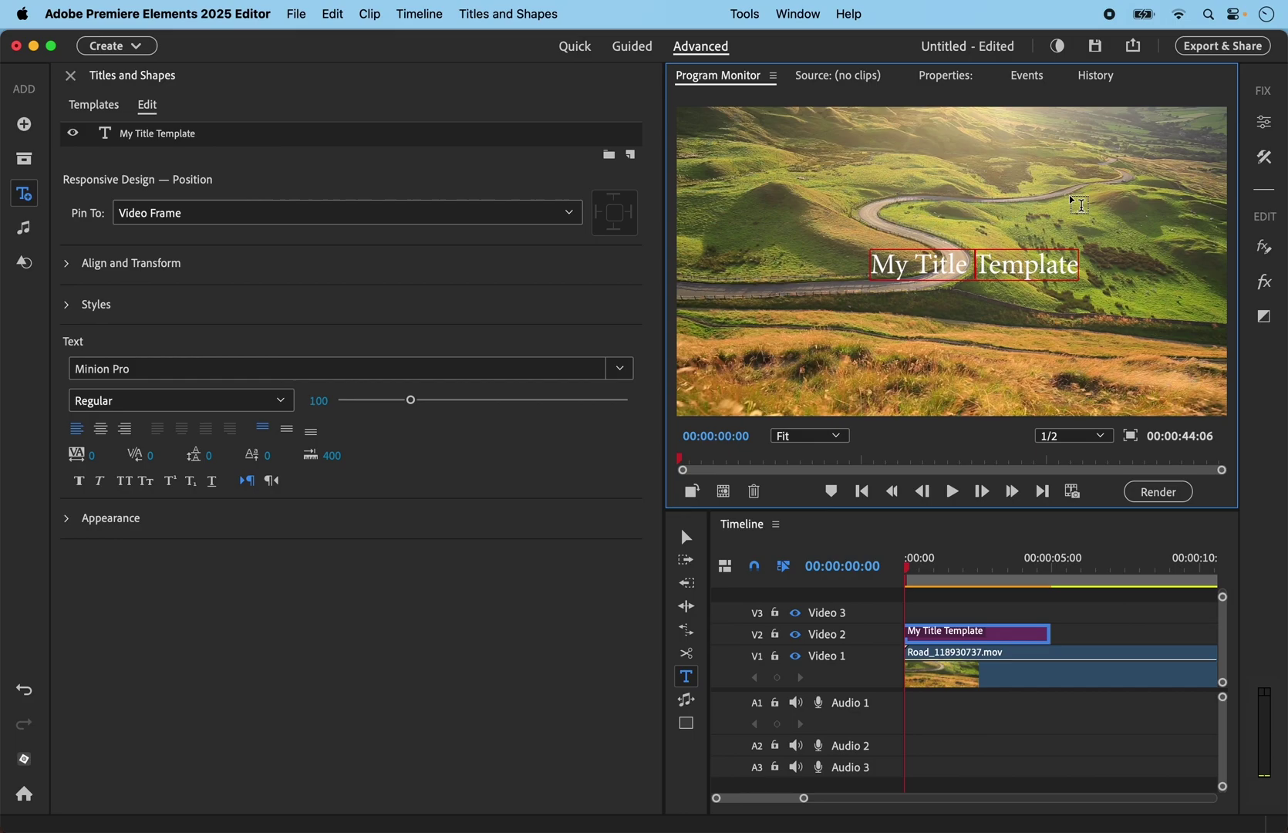
key("super+a")
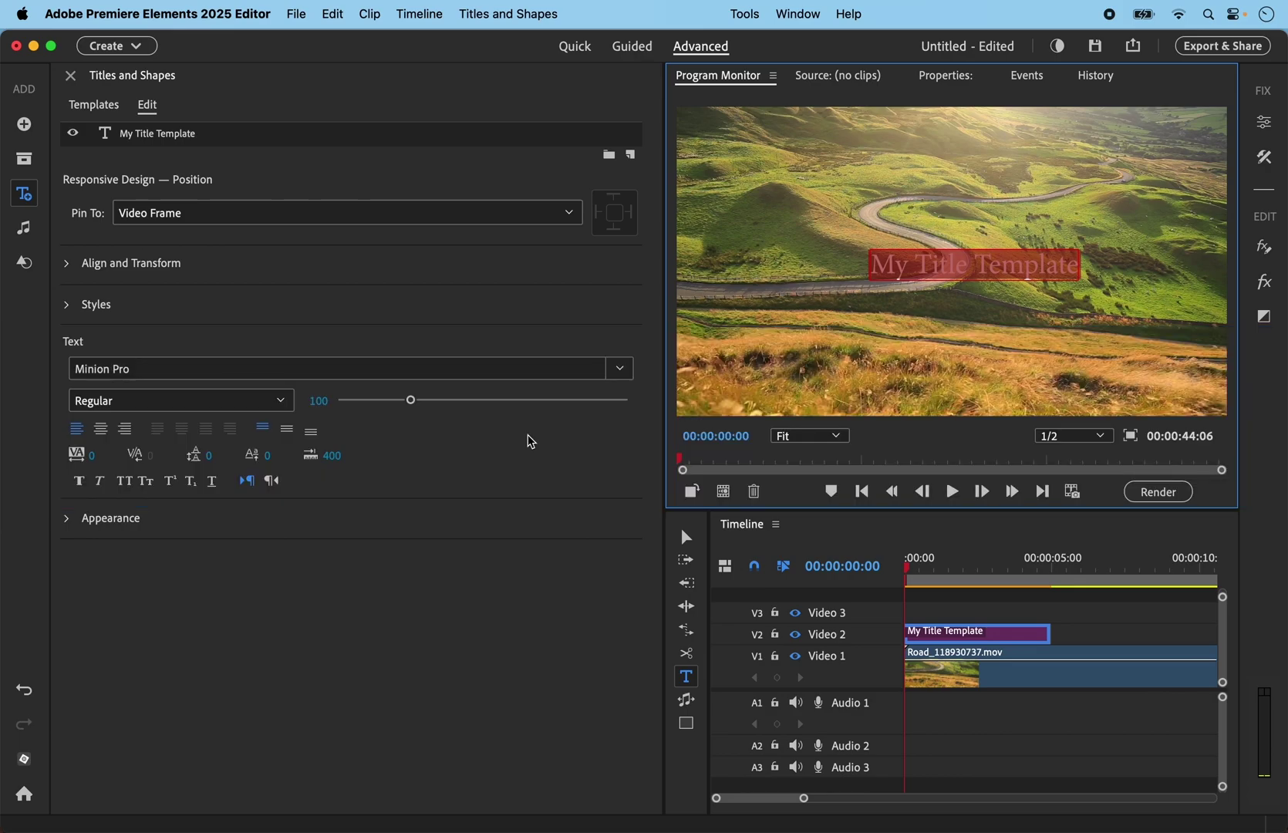
Set the title text to Myriad Pro Bold at size 157
left_click(620, 372)
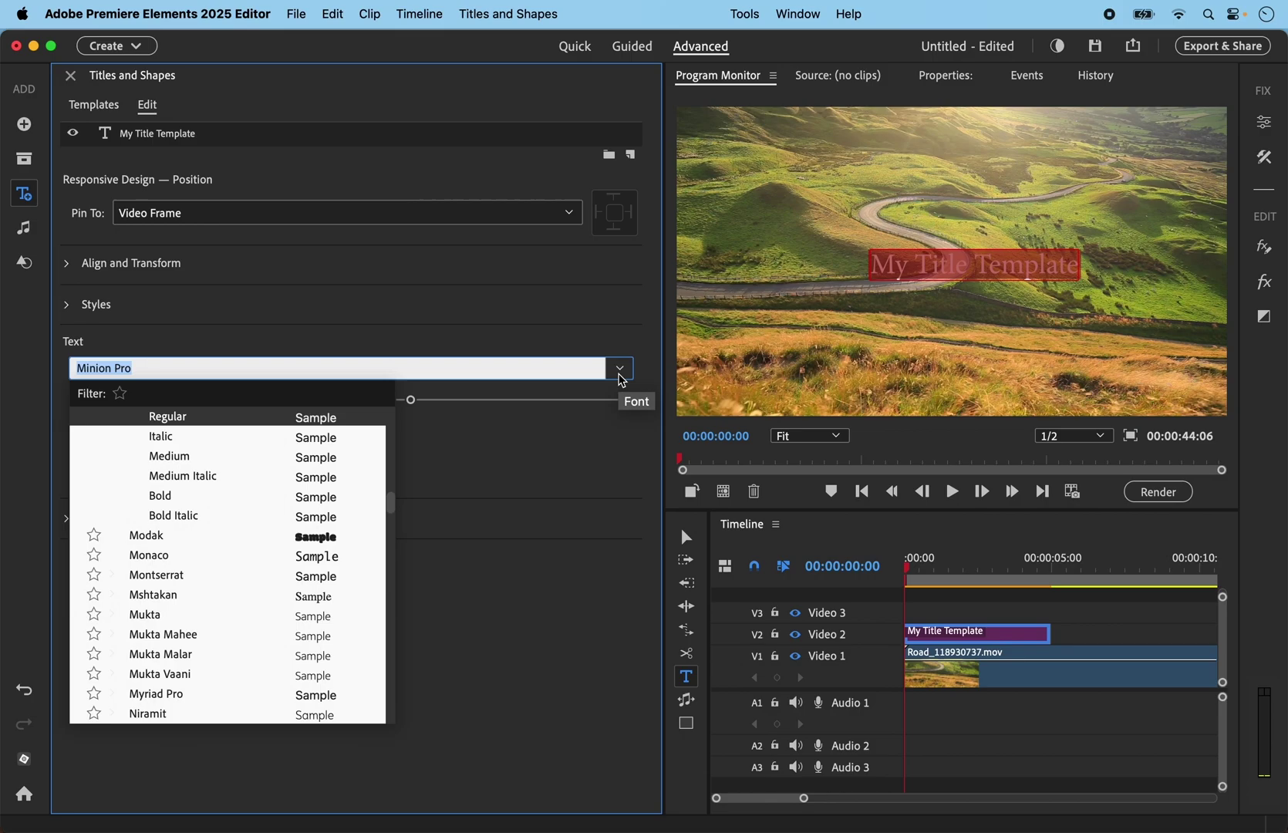
scroll(216, 591, "down", 1)
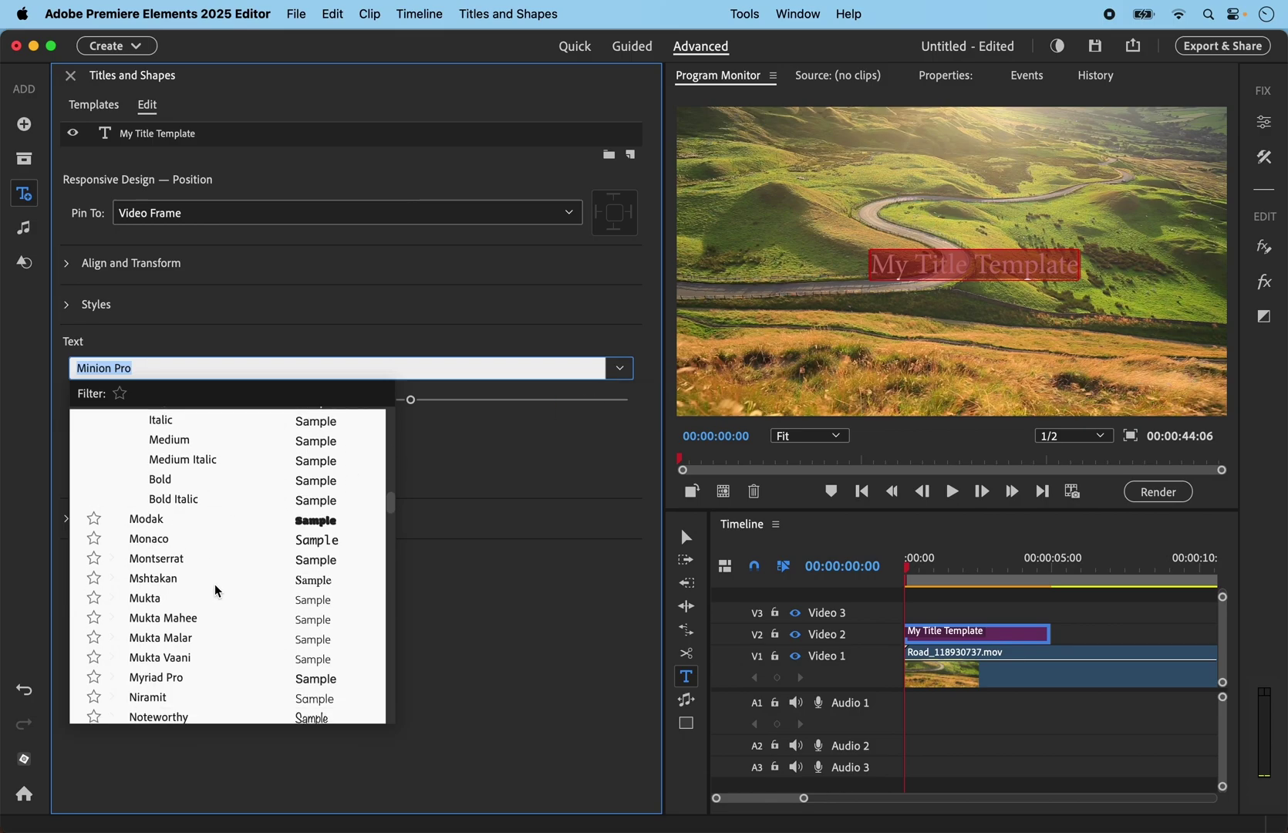
scroll(216, 591, "down", 3)
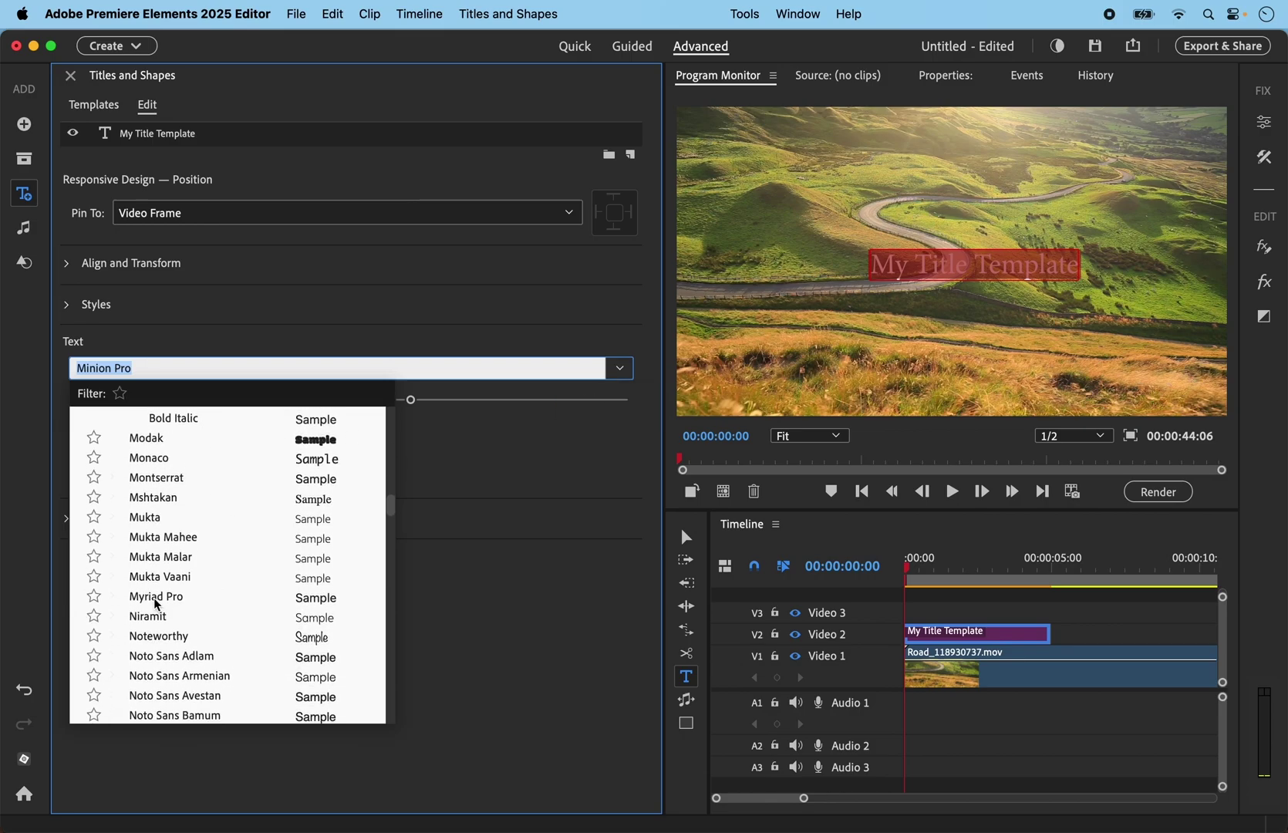
left_click(159, 598)
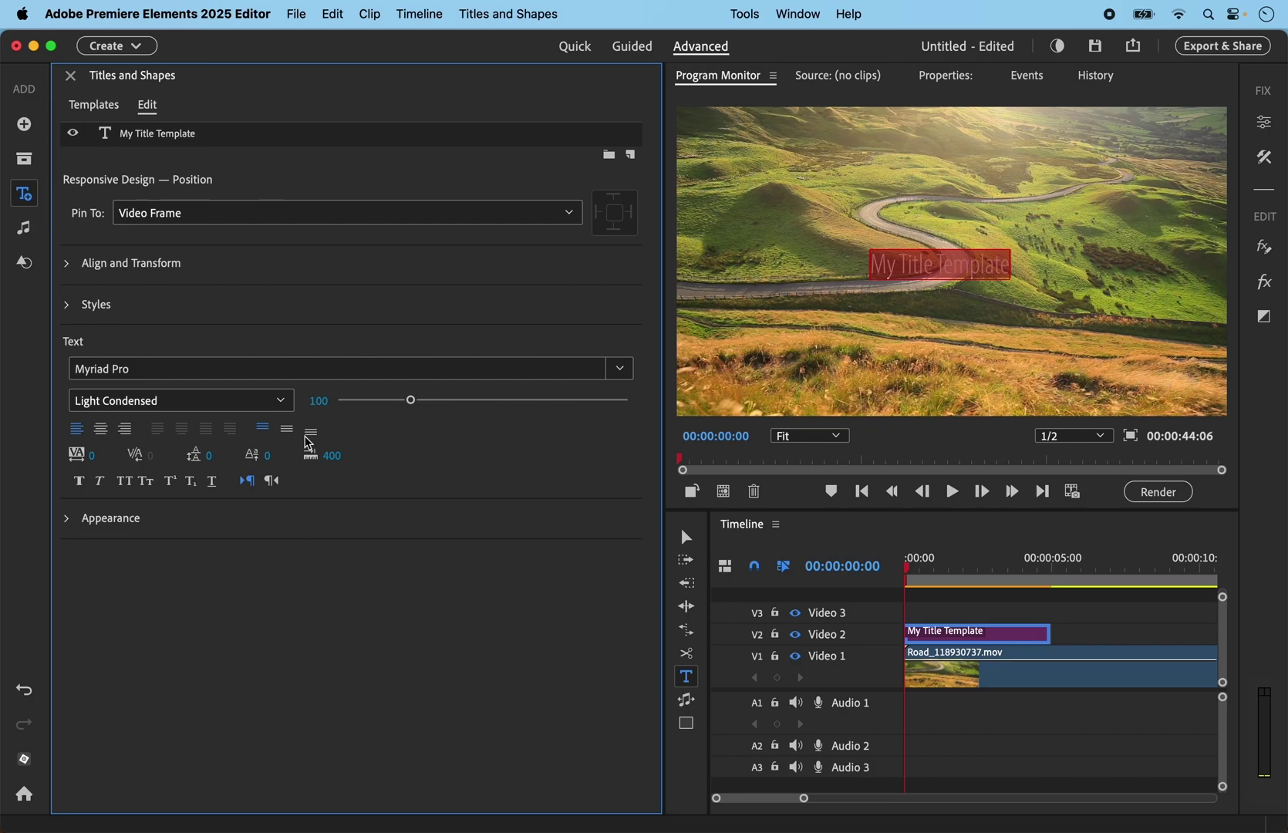
left_click(281, 401)
scroll(212, 543, "down", 10)
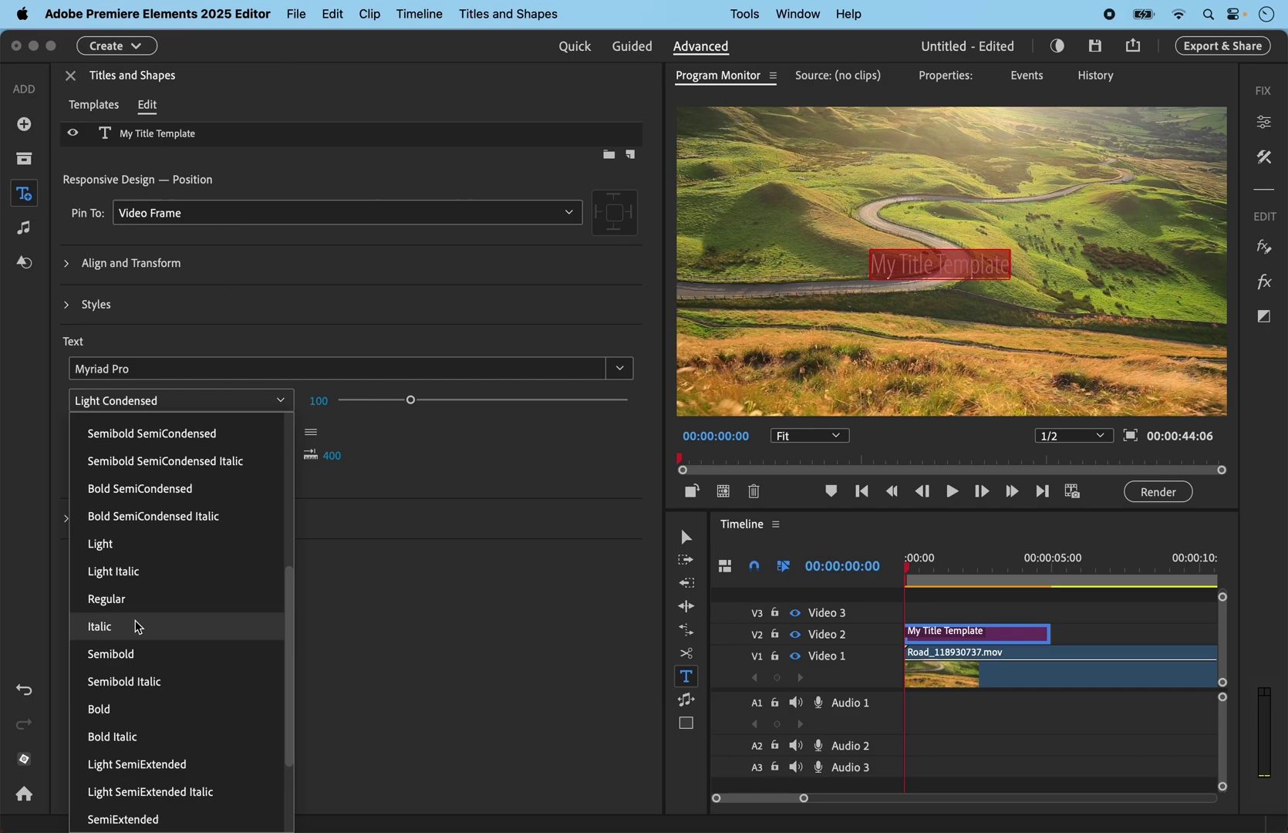
scroll(124, 656, "down", 3)
left_click(108, 647)
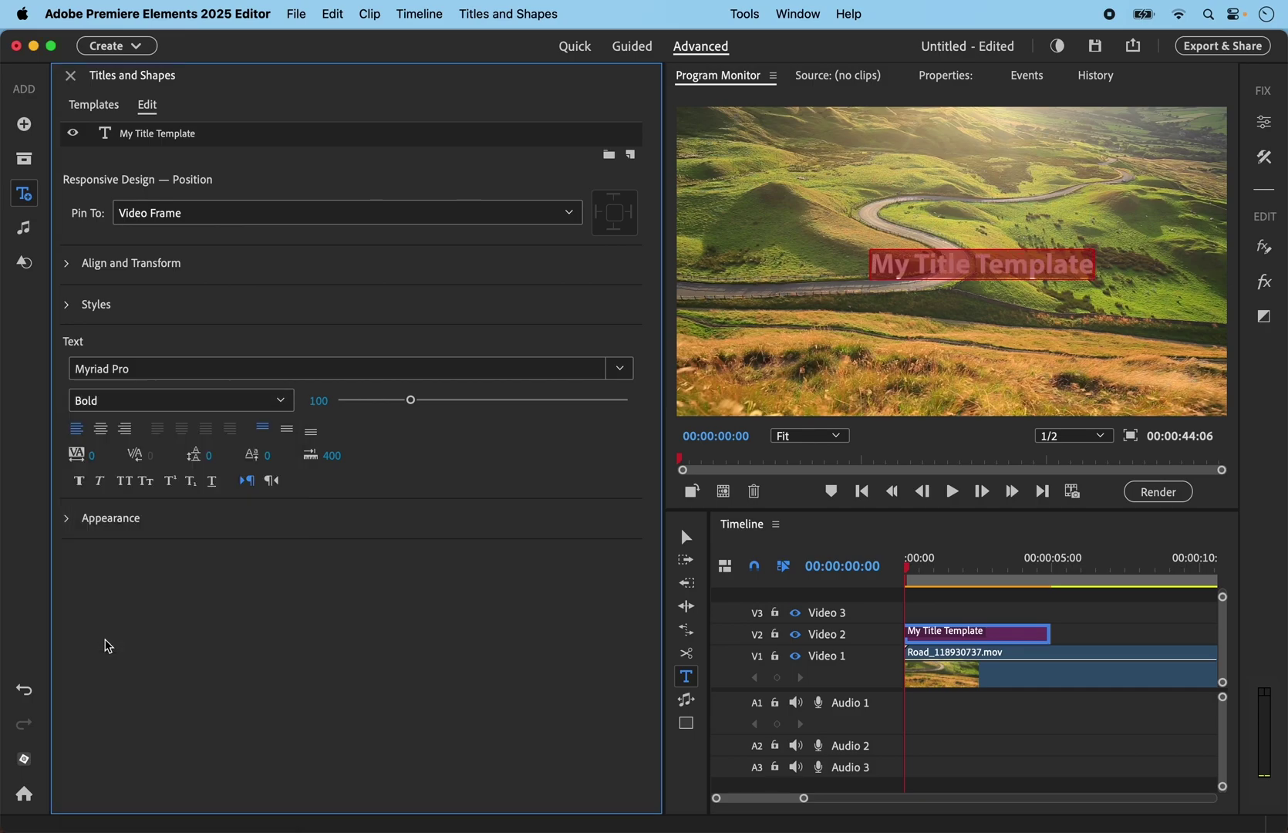
left_click(417, 401)
left_click_drag(418, 404, 452, 405)
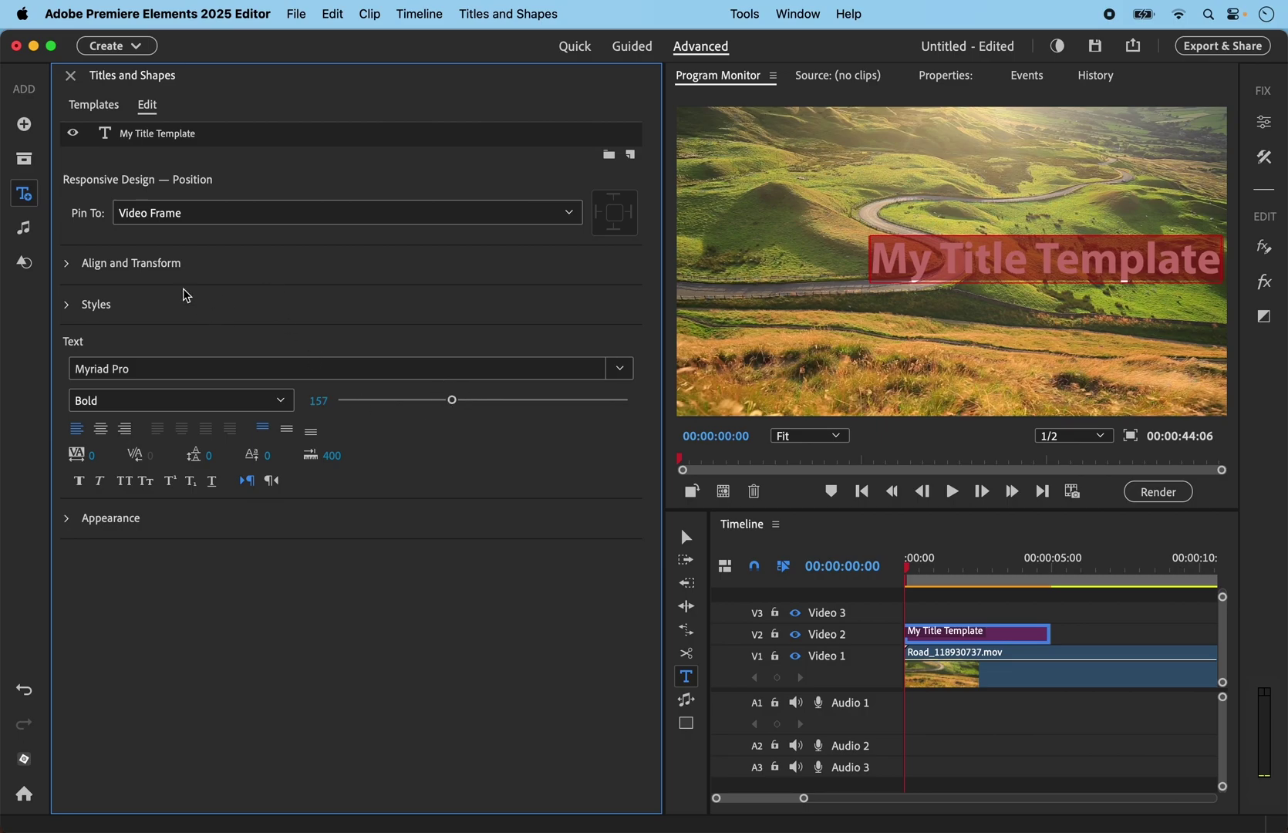
Centre the title horizontally and vertically in the frame
left_click(75, 266)
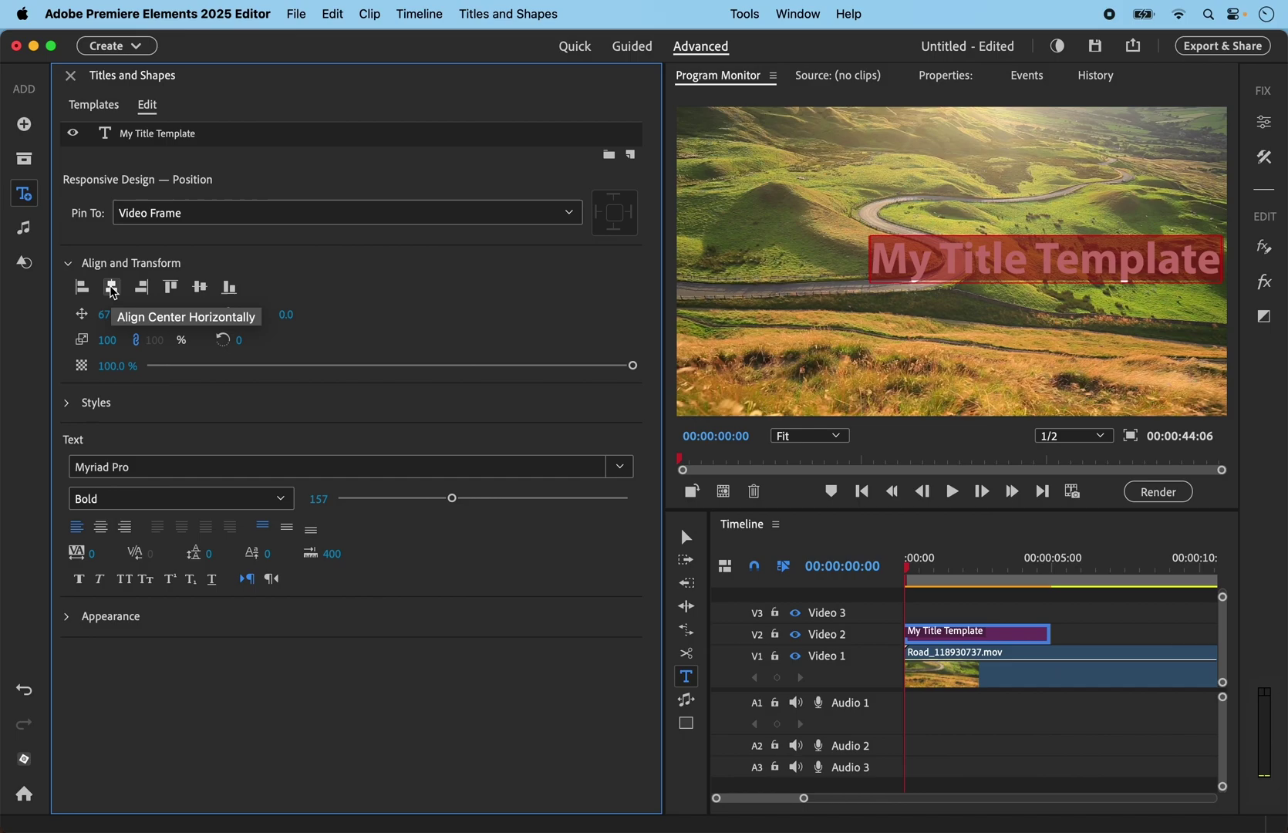
left_click(112, 290)
left_click(201, 290)
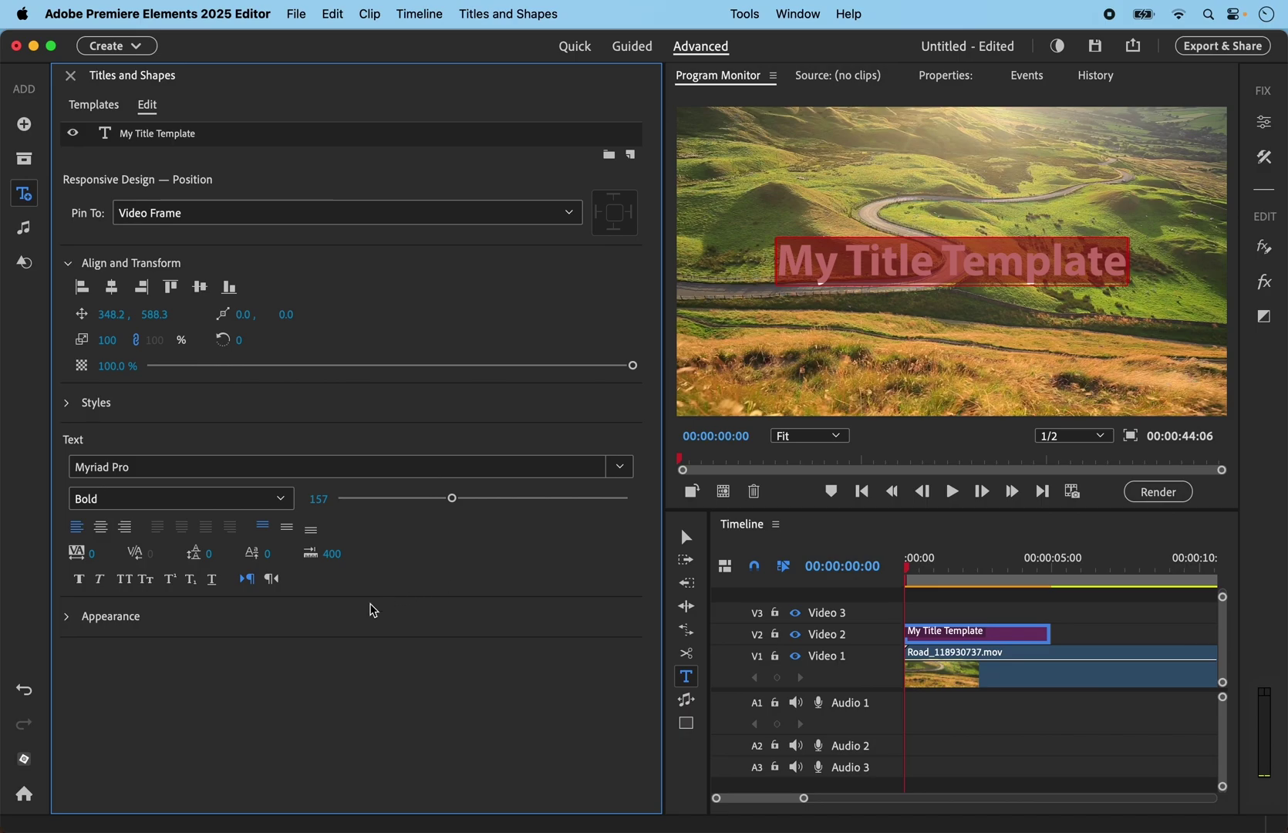
Add a black outline stroke to the title text
left_click(67, 618)
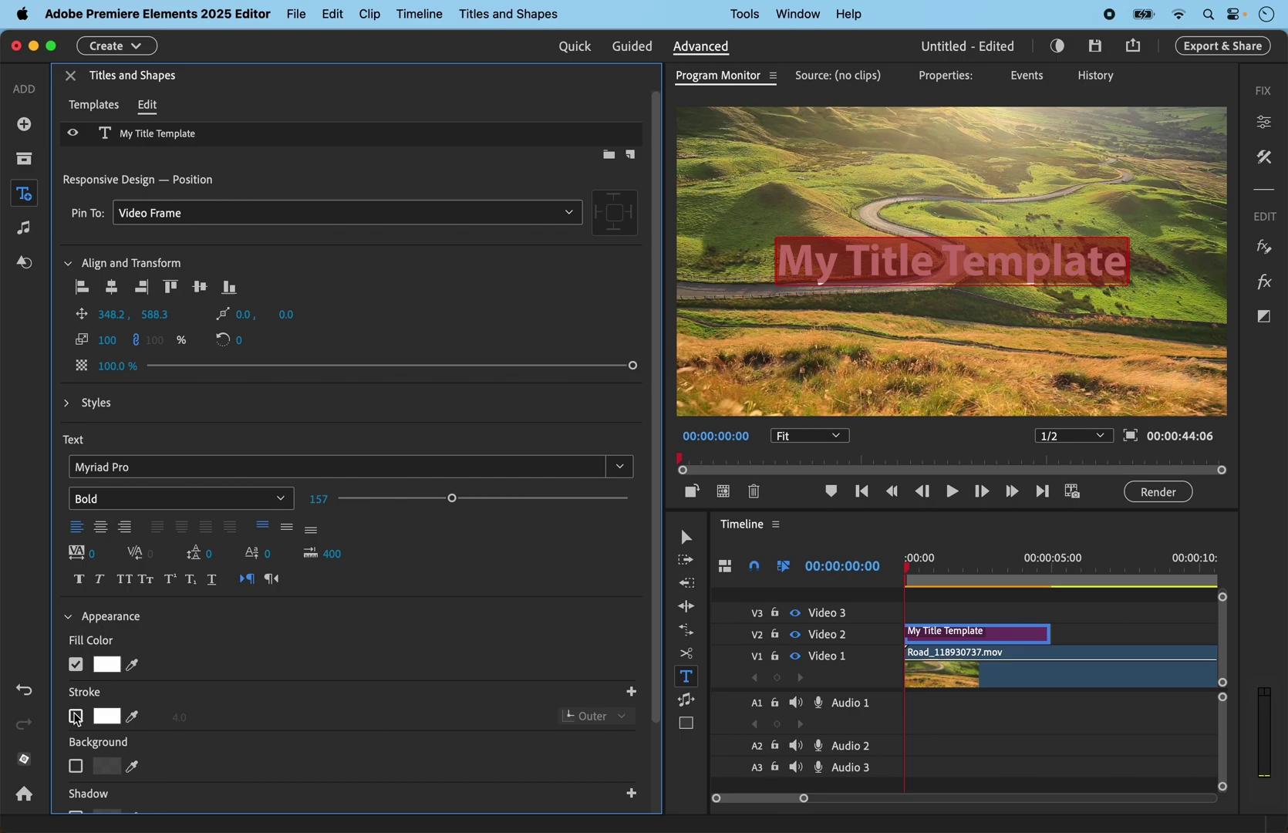
left_click(76, 717)
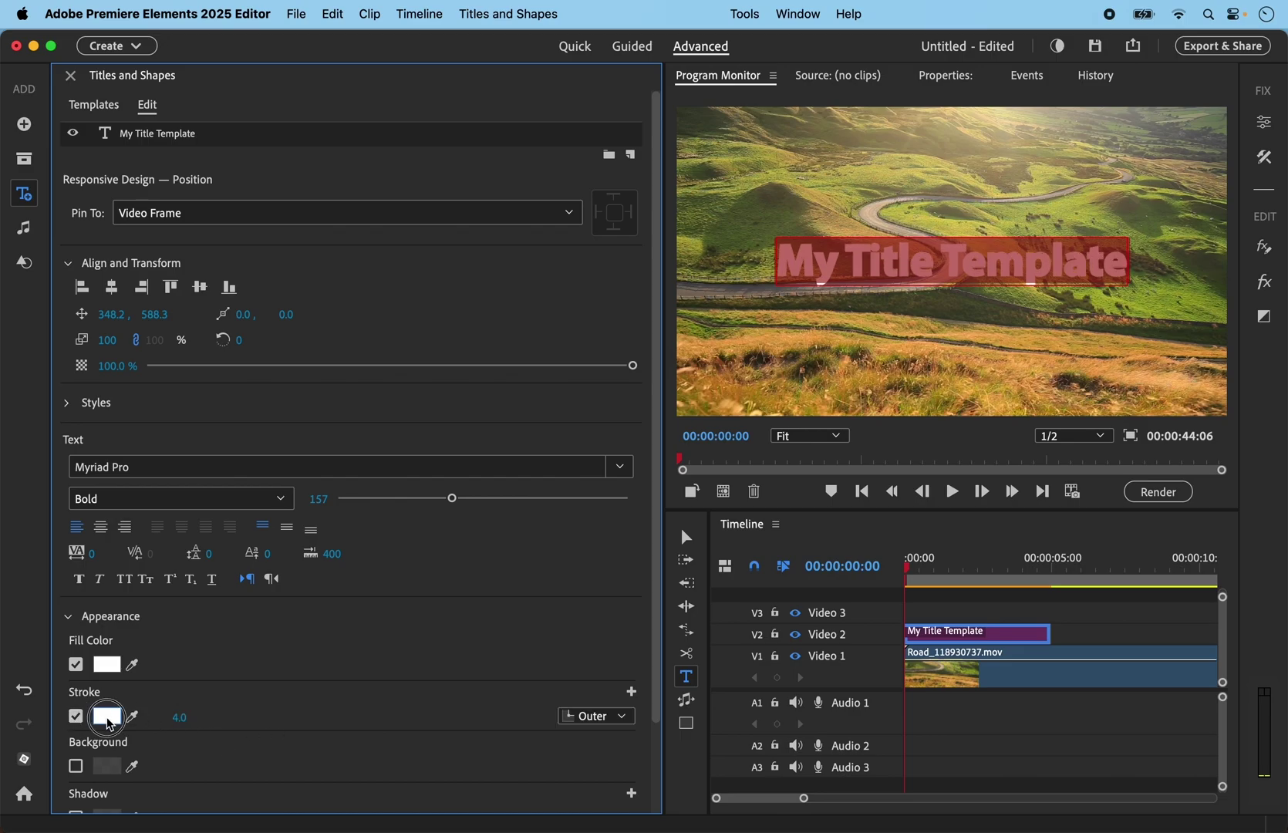
left_click(108, 719)
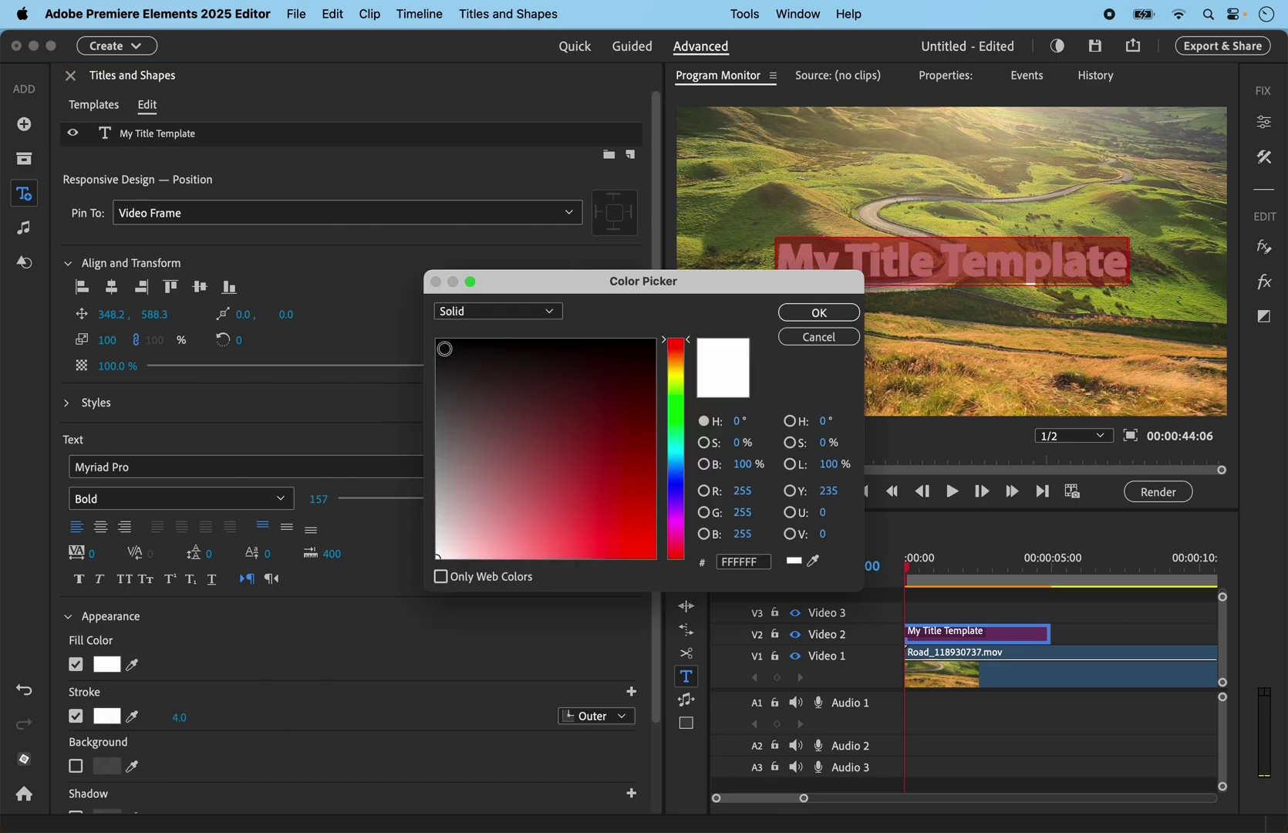
left_click(442, 345)
left_click(816, 313)
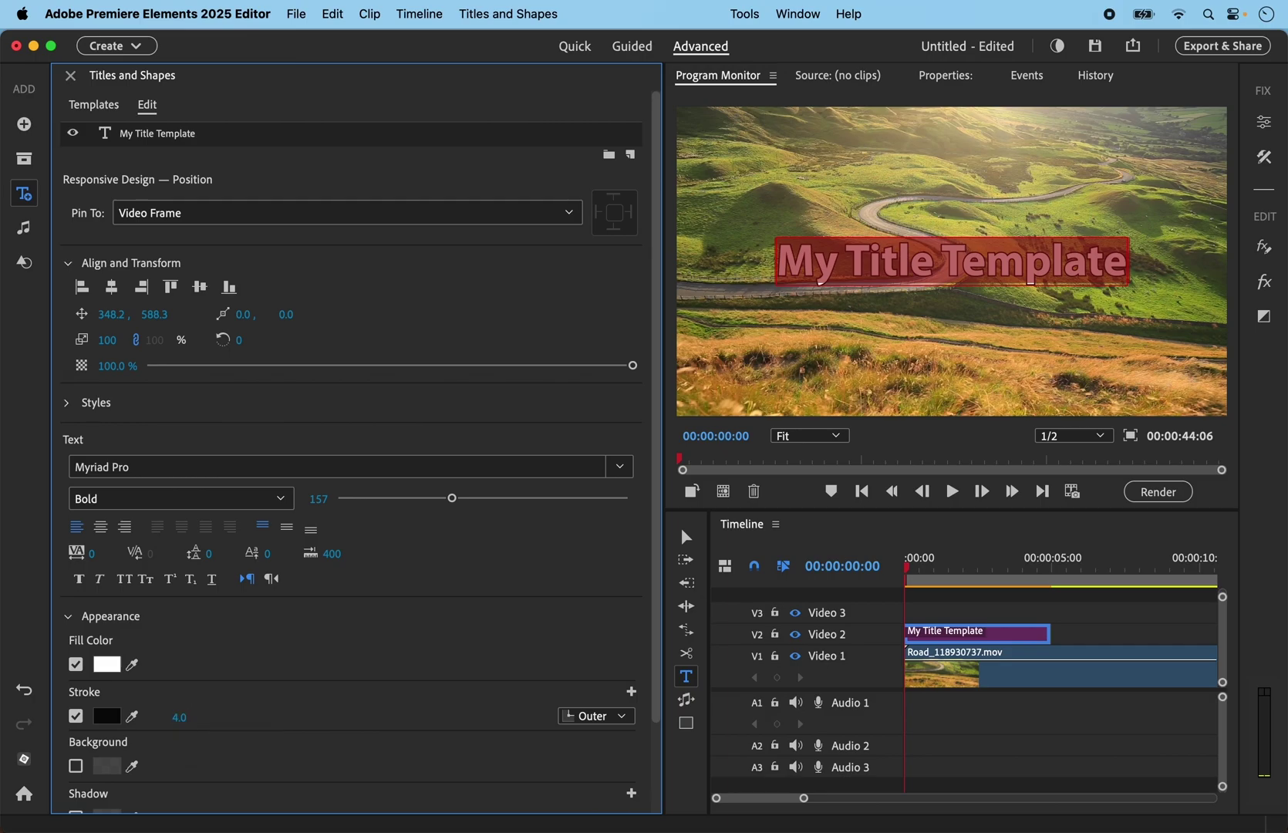
Set the outline stroke width to 21
left_click(179, 717)
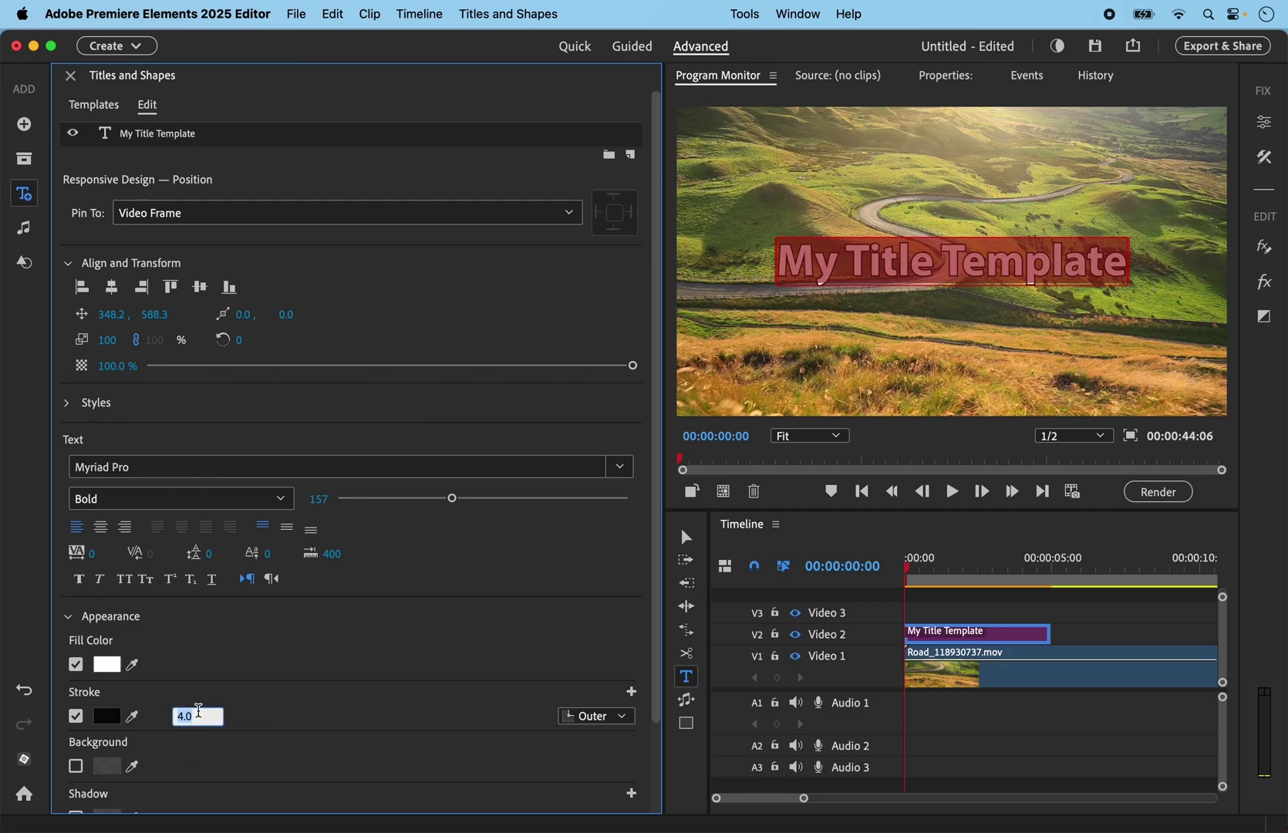
key("Return")
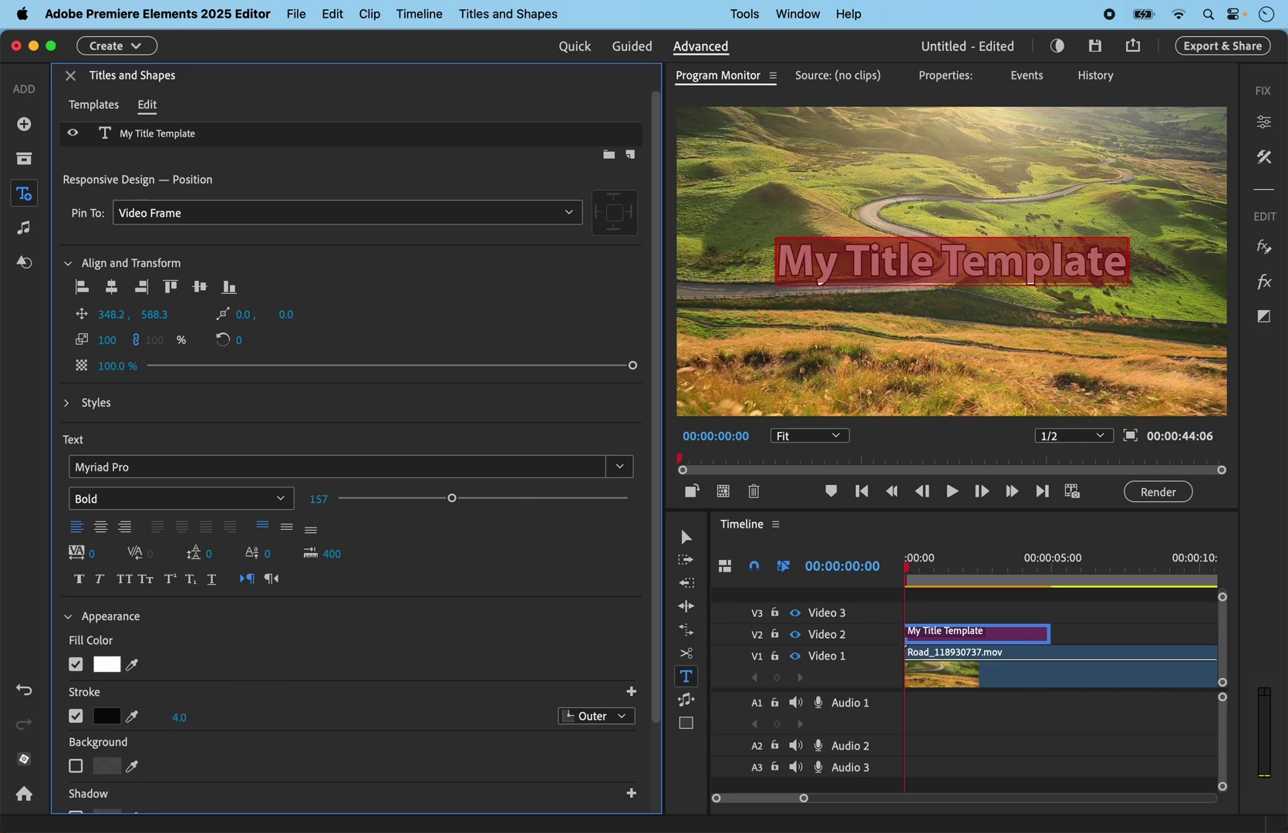
type("0")
type("16")
key("Return")
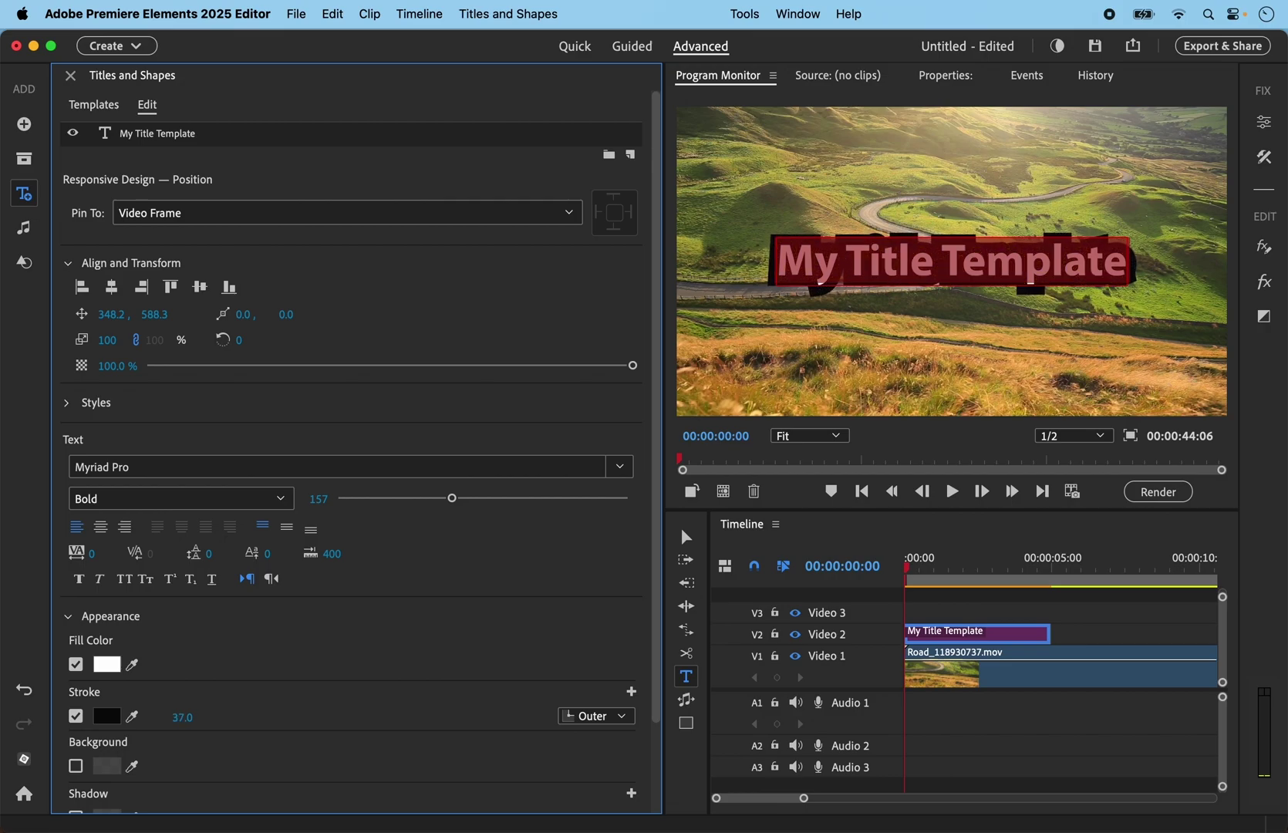
left_click_drag(193, 717, 199, 715)
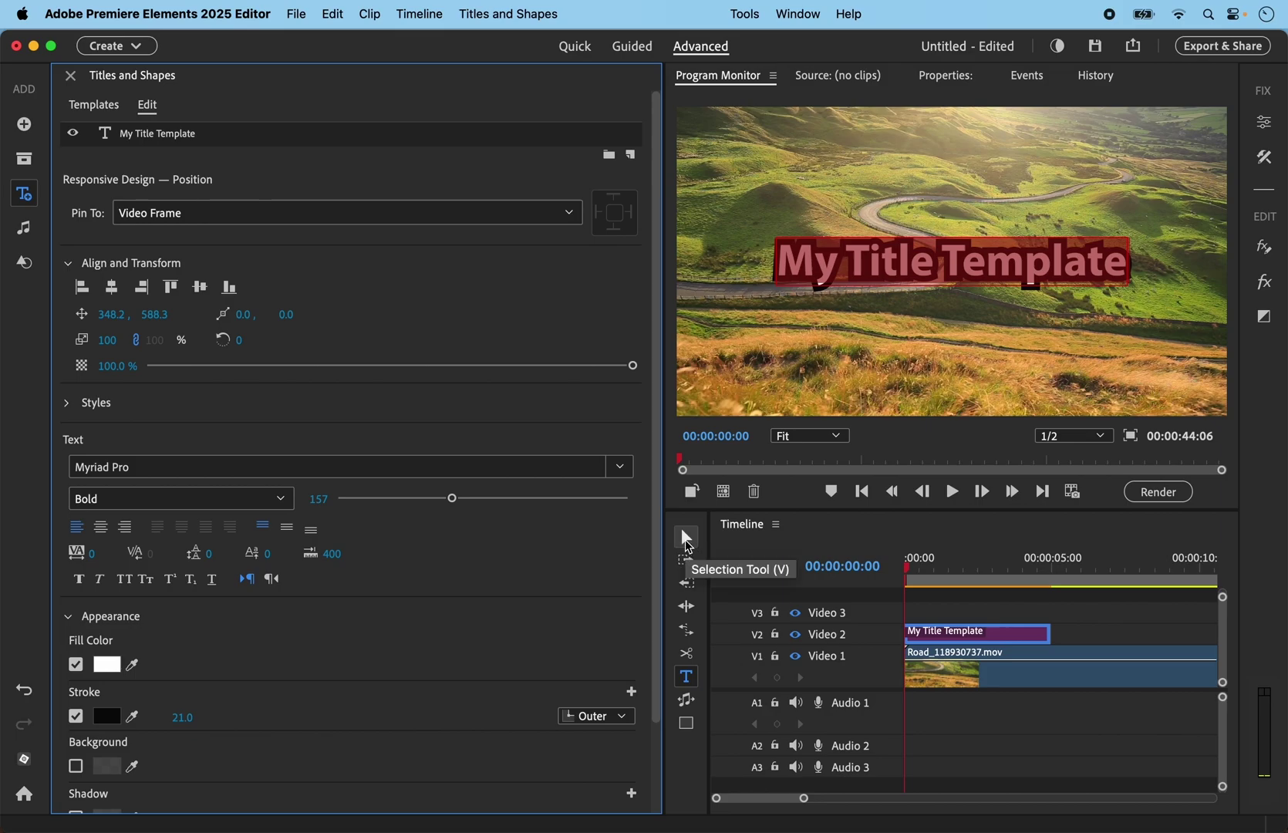
Switch to the Selection Tool and close the Titles and Shapes panel
left_click(688, 543)
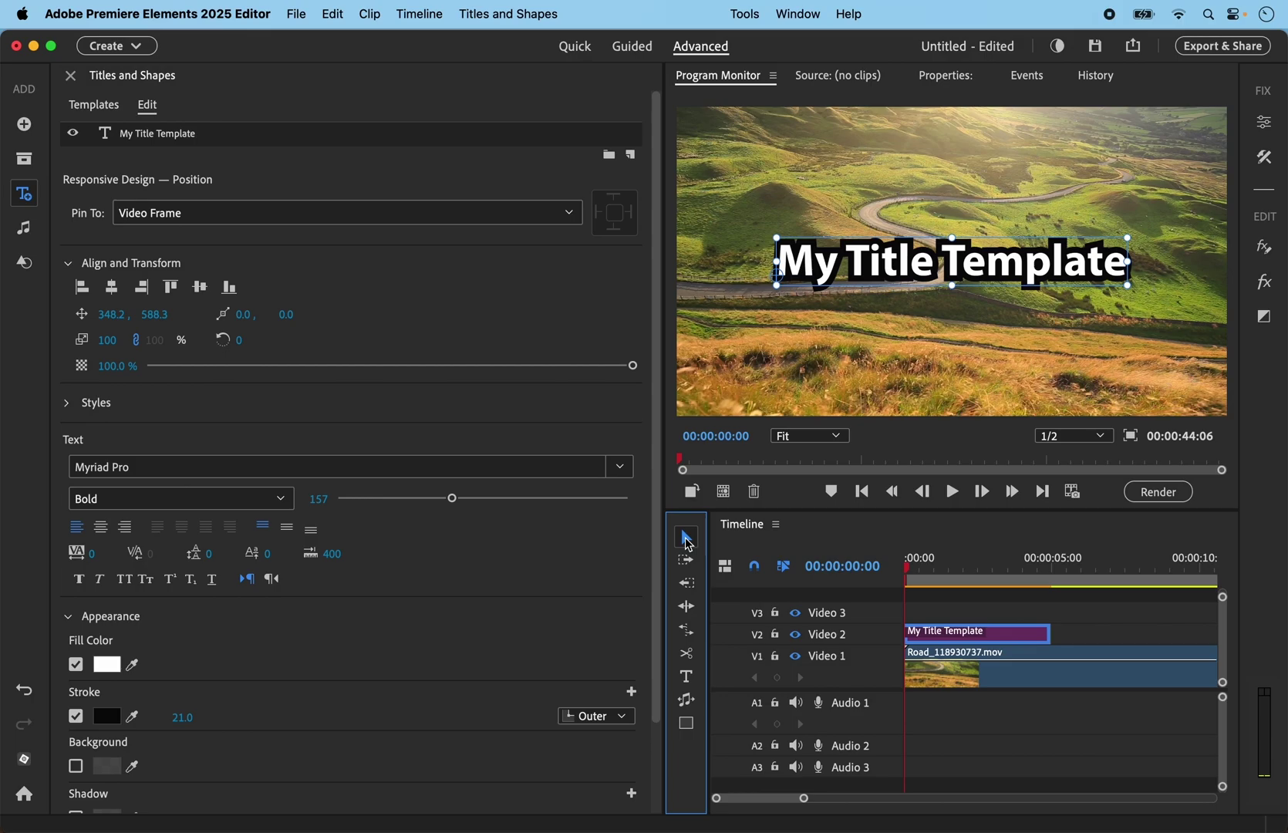
left_click(71, 77)
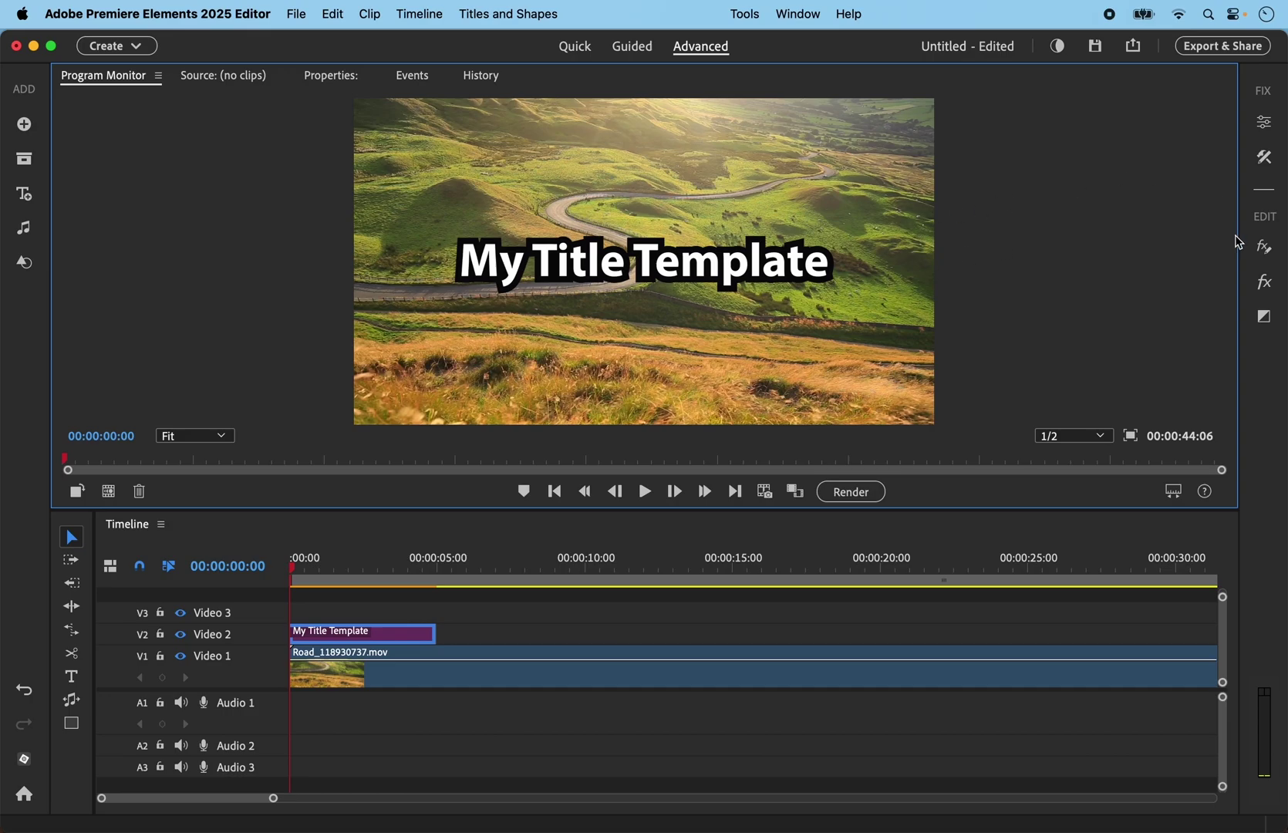
In Applied Effects, set the title's Motion Scale to 39 and enable its keyframe stopwatch
left_click(1264, 248)
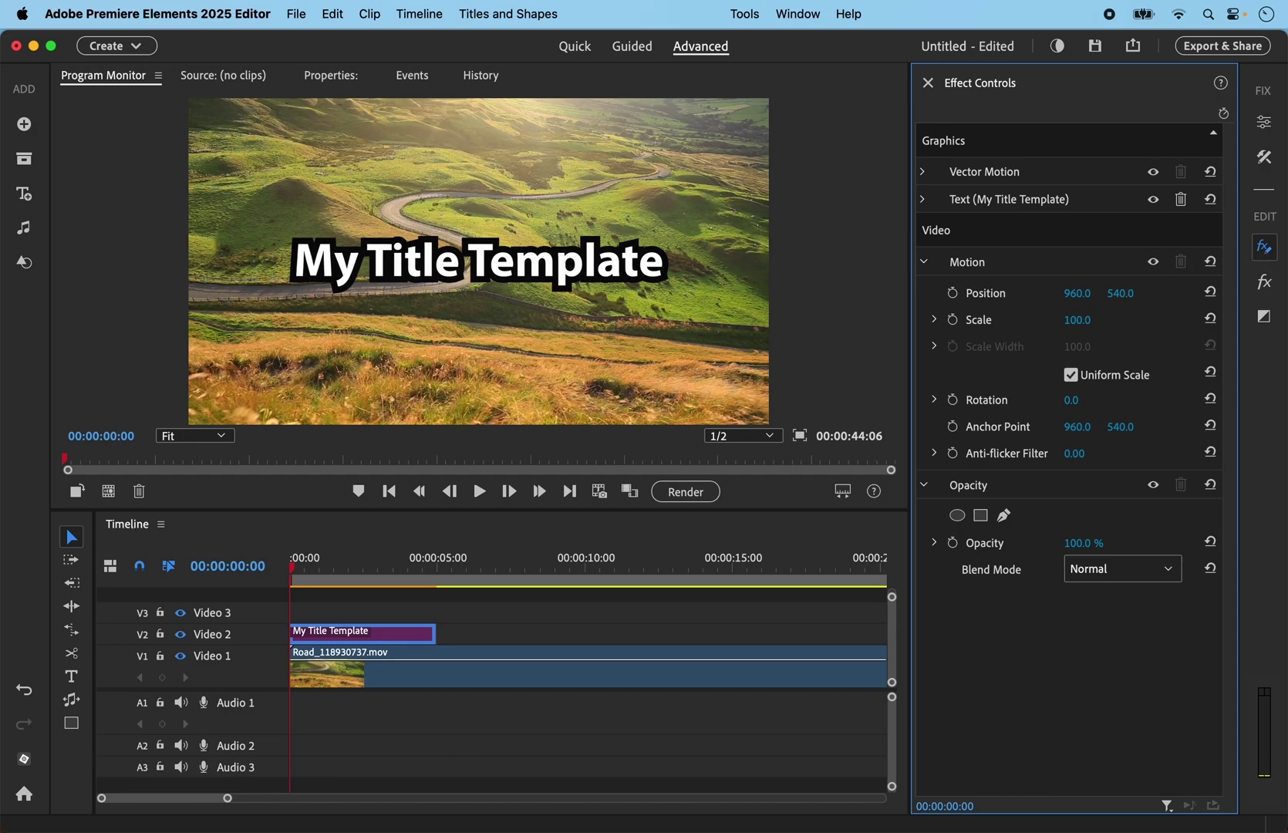
left_click_drag(1077, 319, 1029, 319)
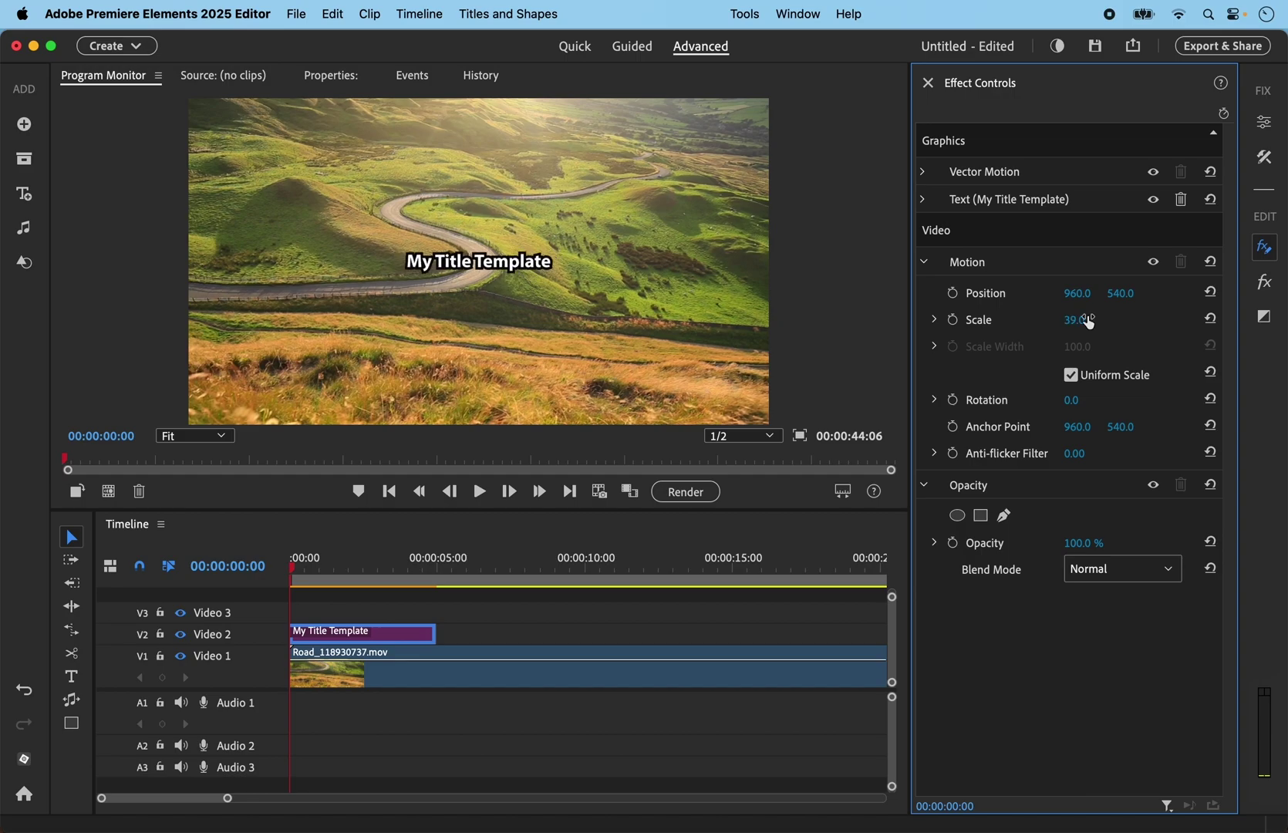
left_click(954, 320)
Keyframe Scale at 101 at 00:00:02:24 and preview the zoom animation
left_click_drag(293, 575, 377, 570)
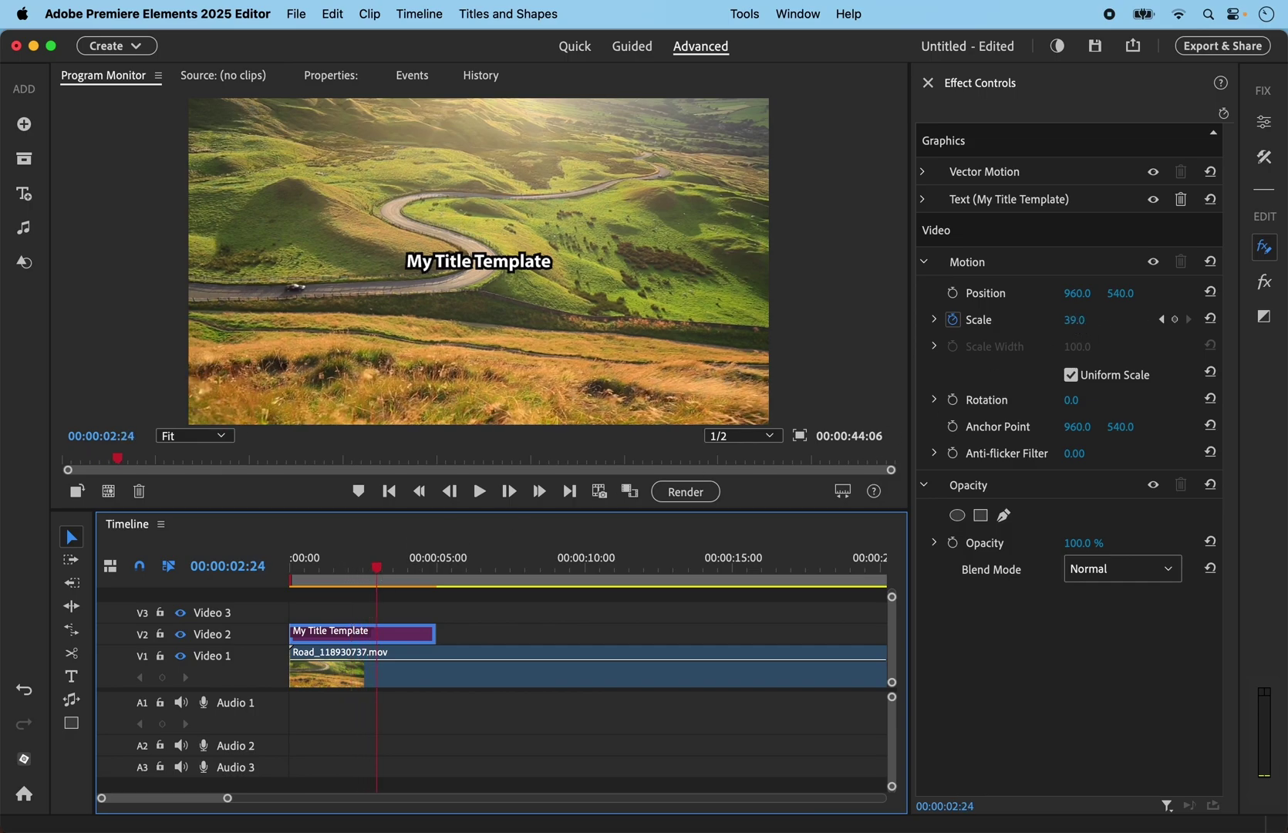
left_click(1076, 321)
left_click_drag(1075, 321, 1123, 321)
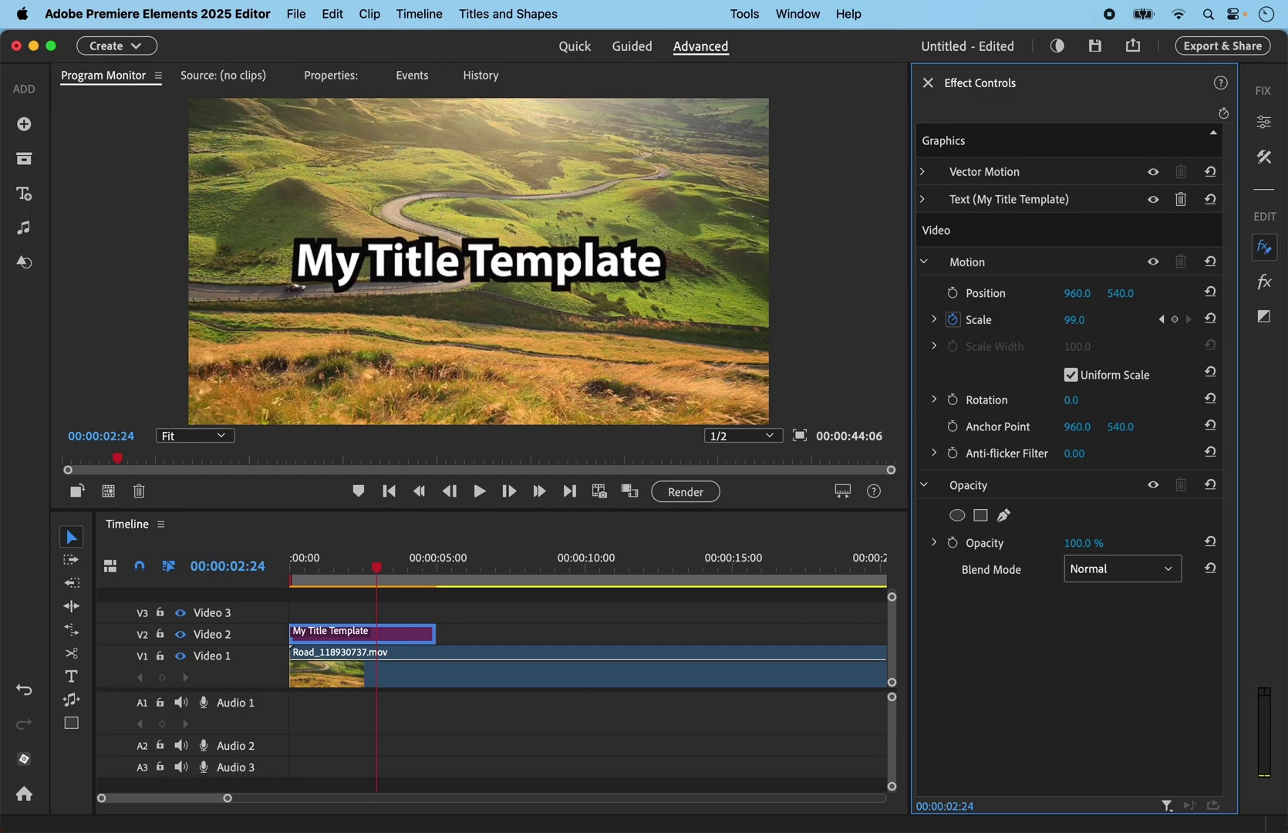
left_click(1175, 319)
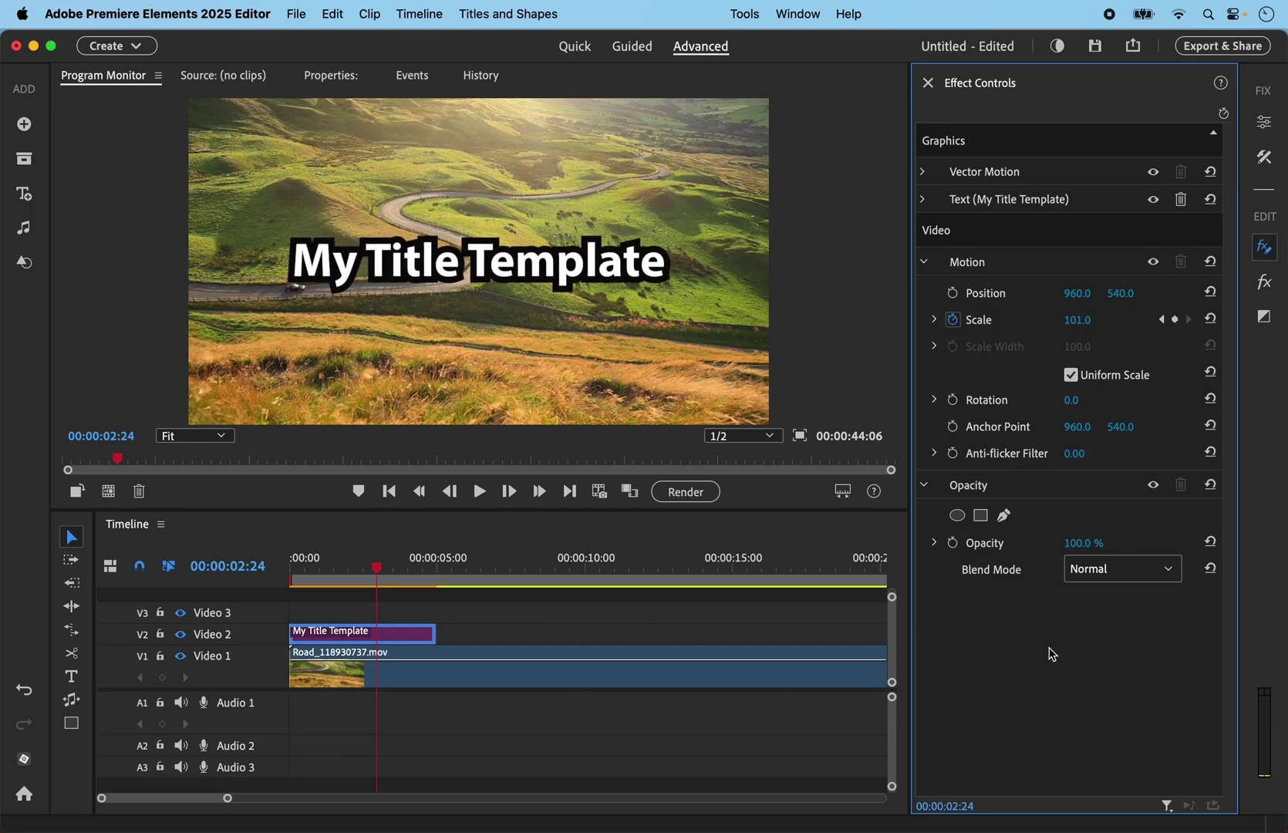
left_click(539, 493)
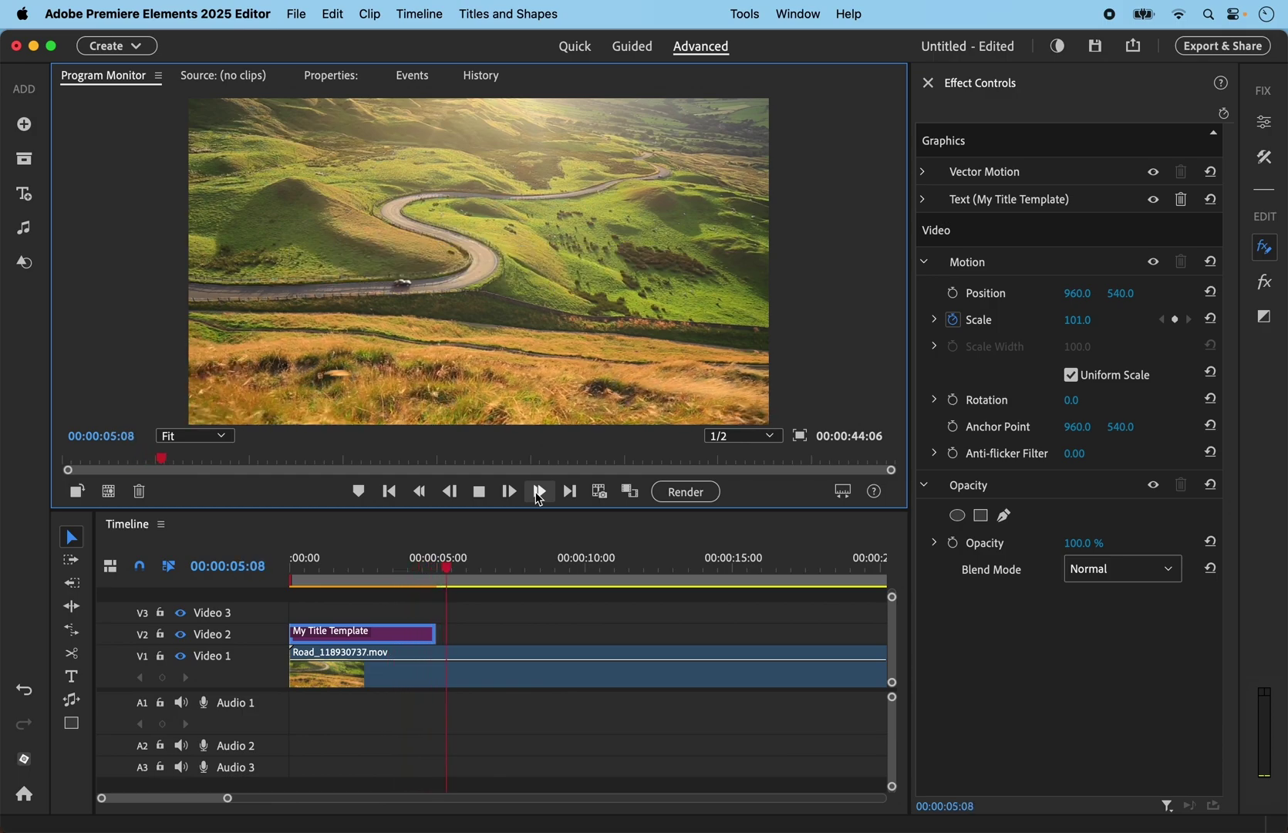
left_click(488, 496)
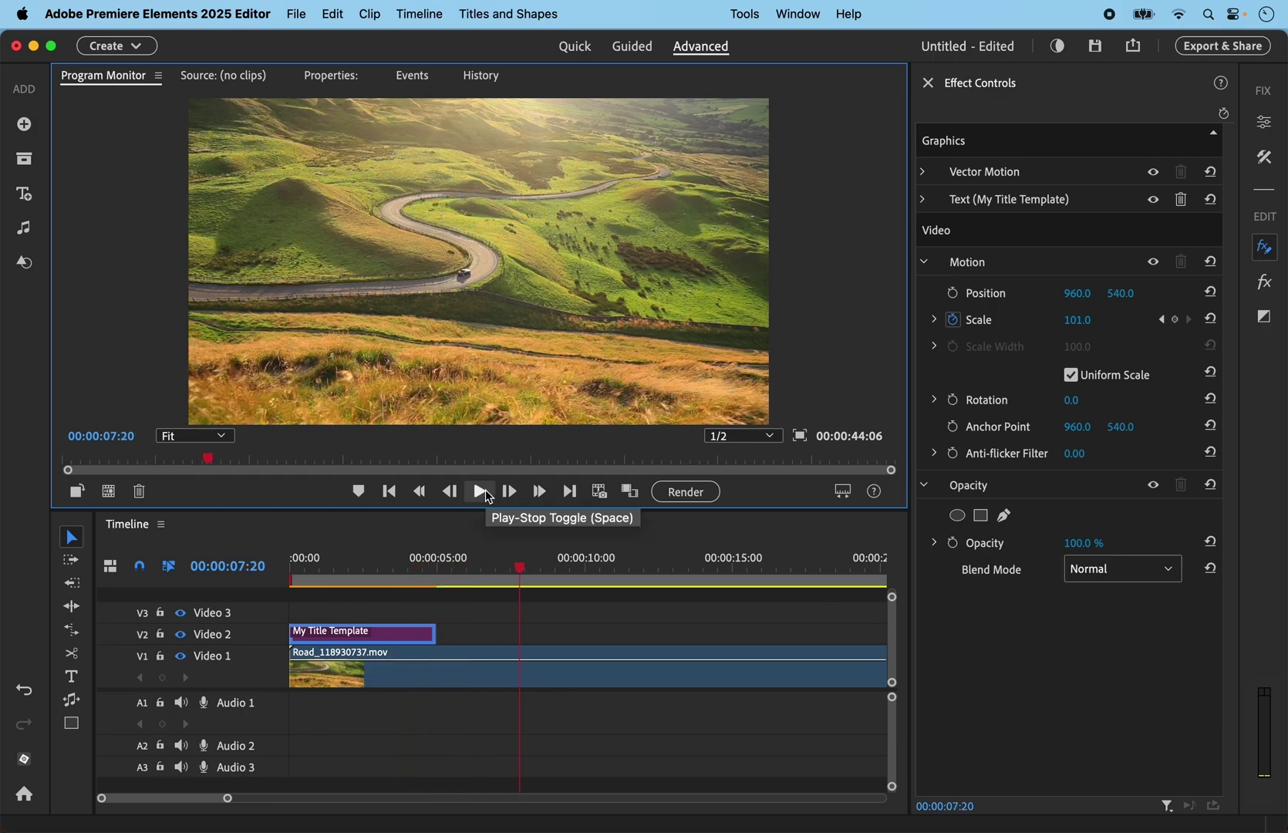
Close Effect Controls, jump back to the sequence start and play the growing title
left_click(928, 82)
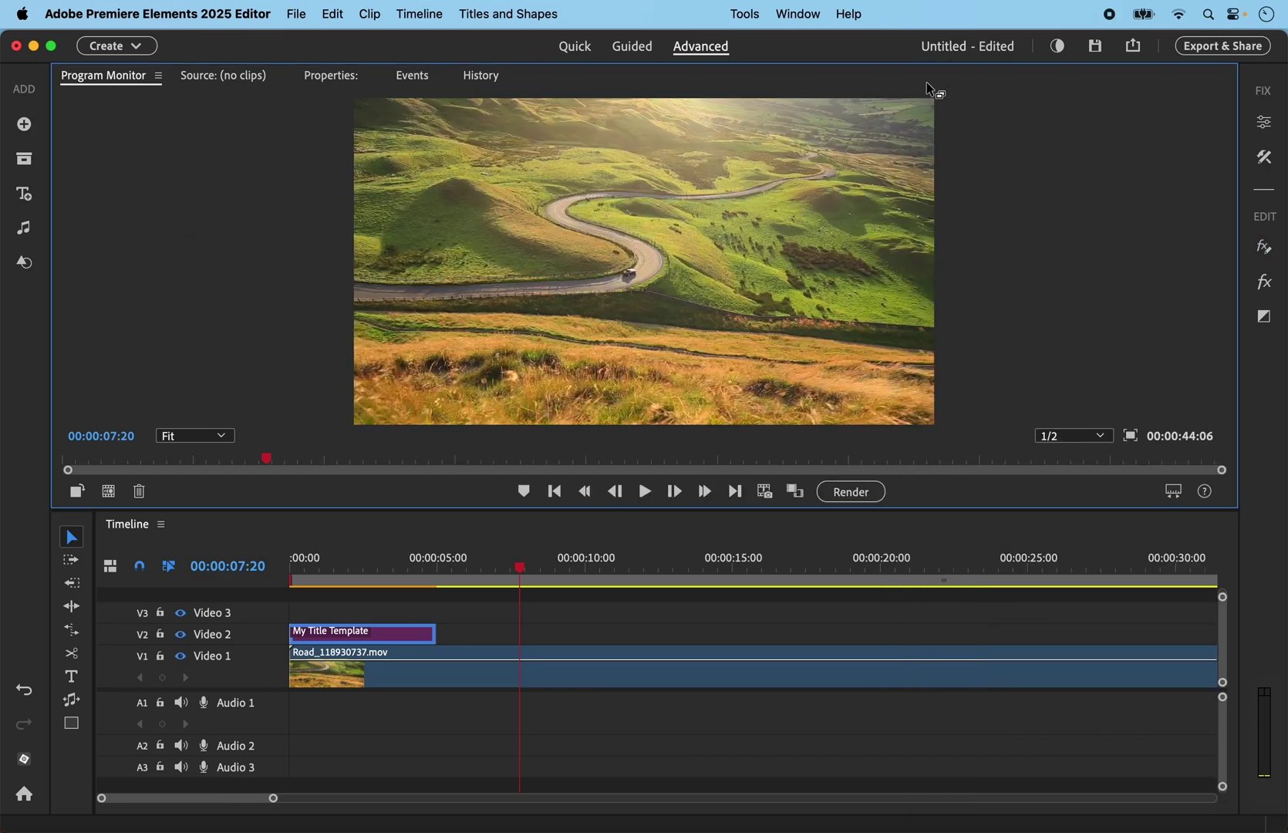
left_click(555, 493)
left_click(554, 492)
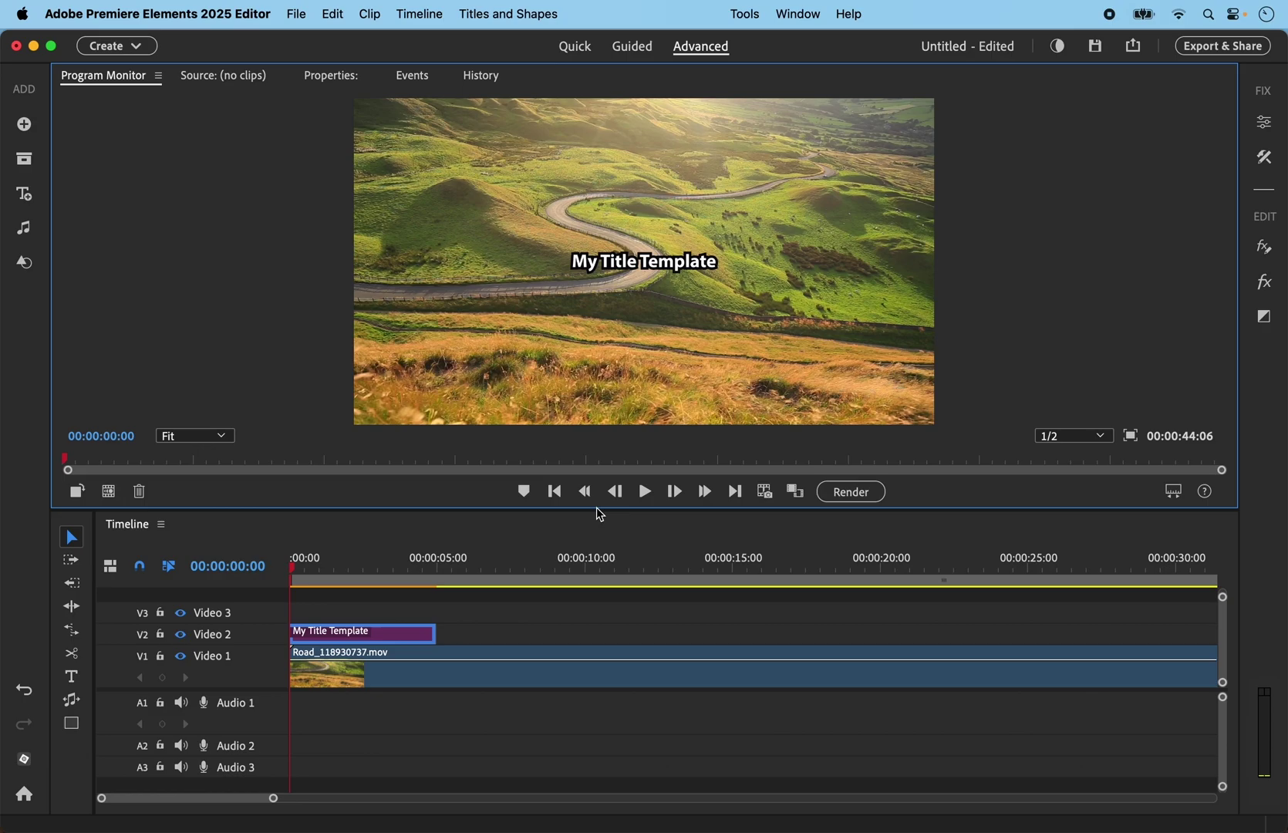
left_click(644, 492)
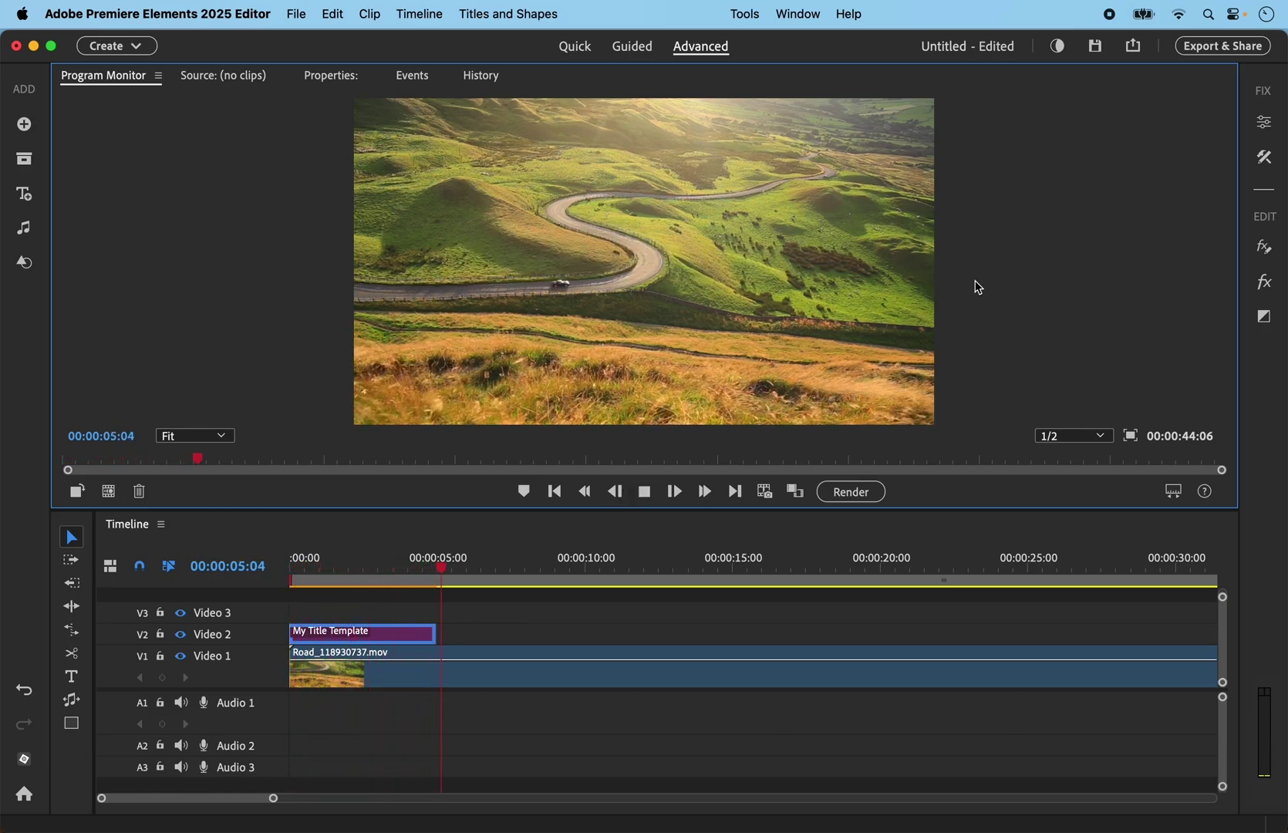
left_click(645, 492)
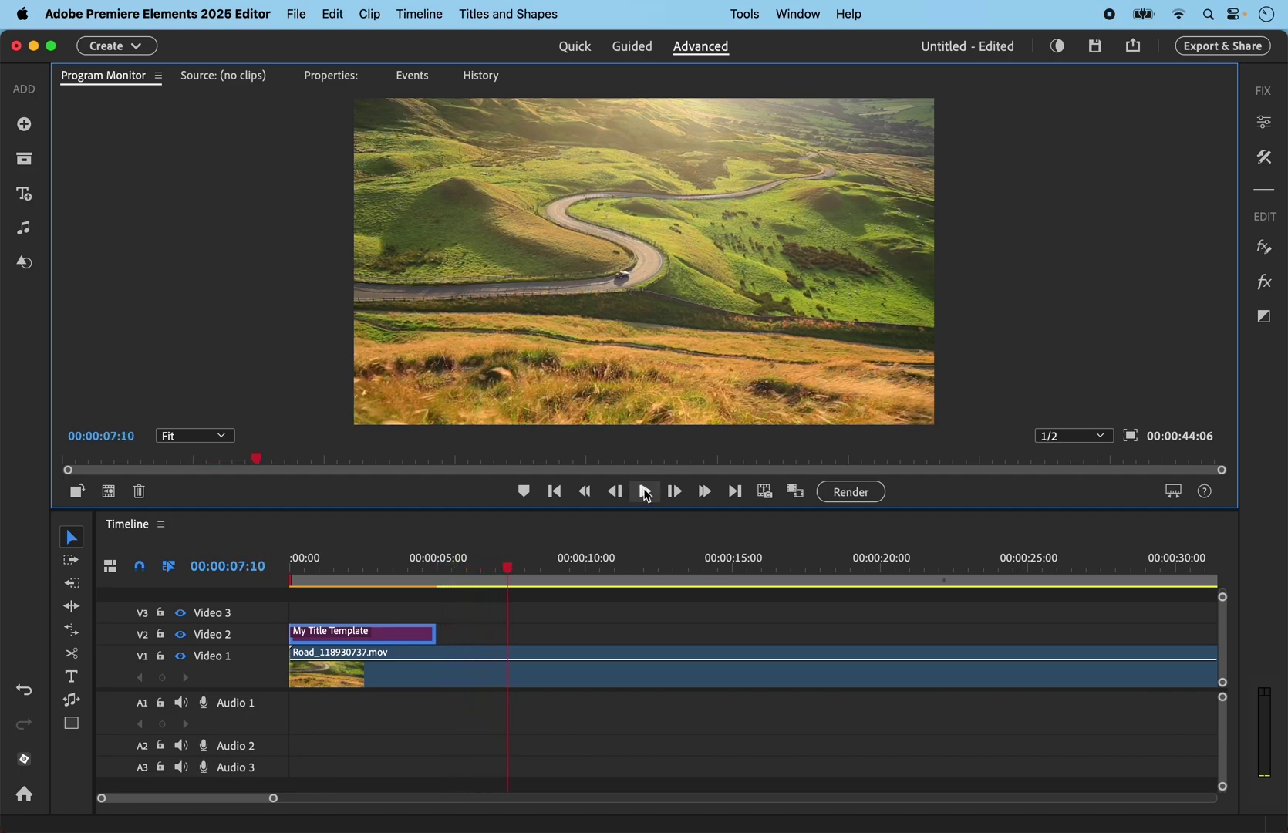
Export the title clip as a motion graphics template named 'My Title Template'
right_click(326, 639)
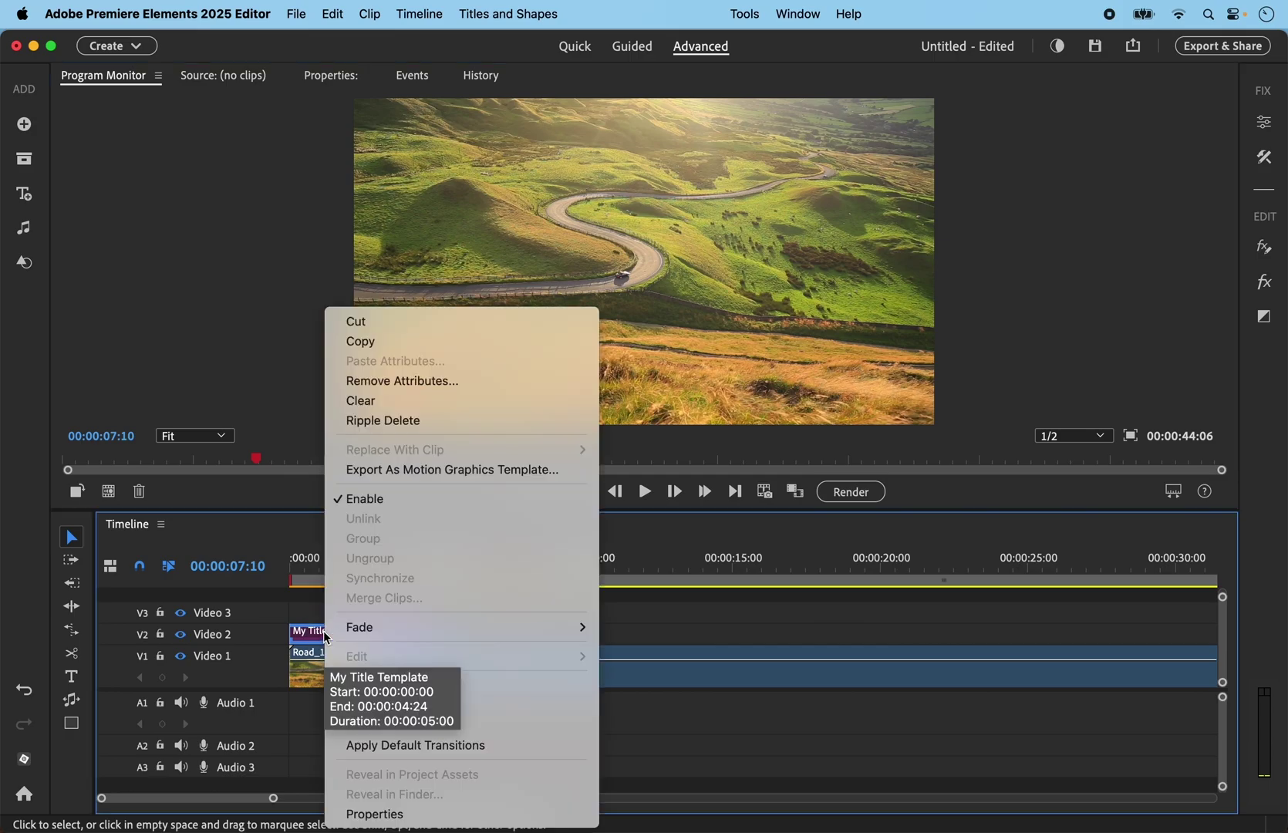
left_click(422, 470)
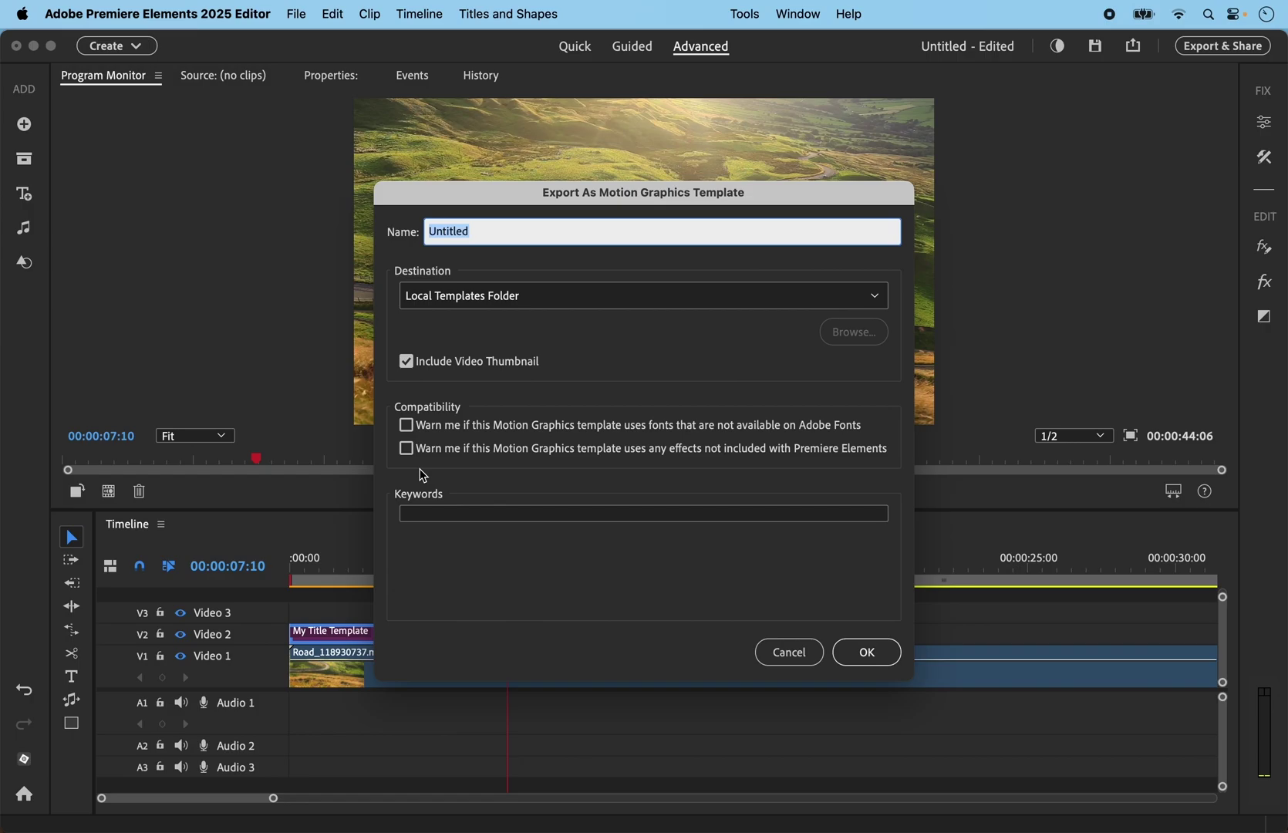
type("My T")
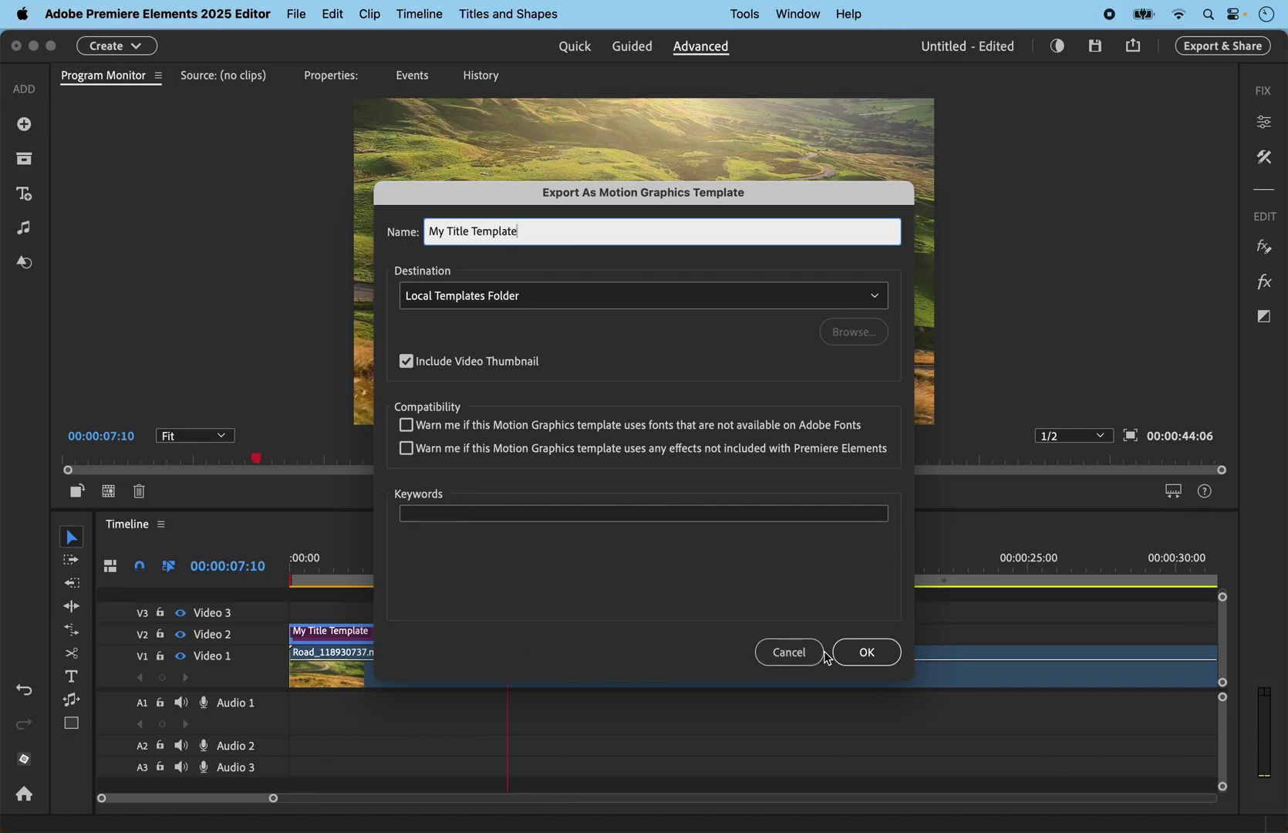
left_click(847, 655)
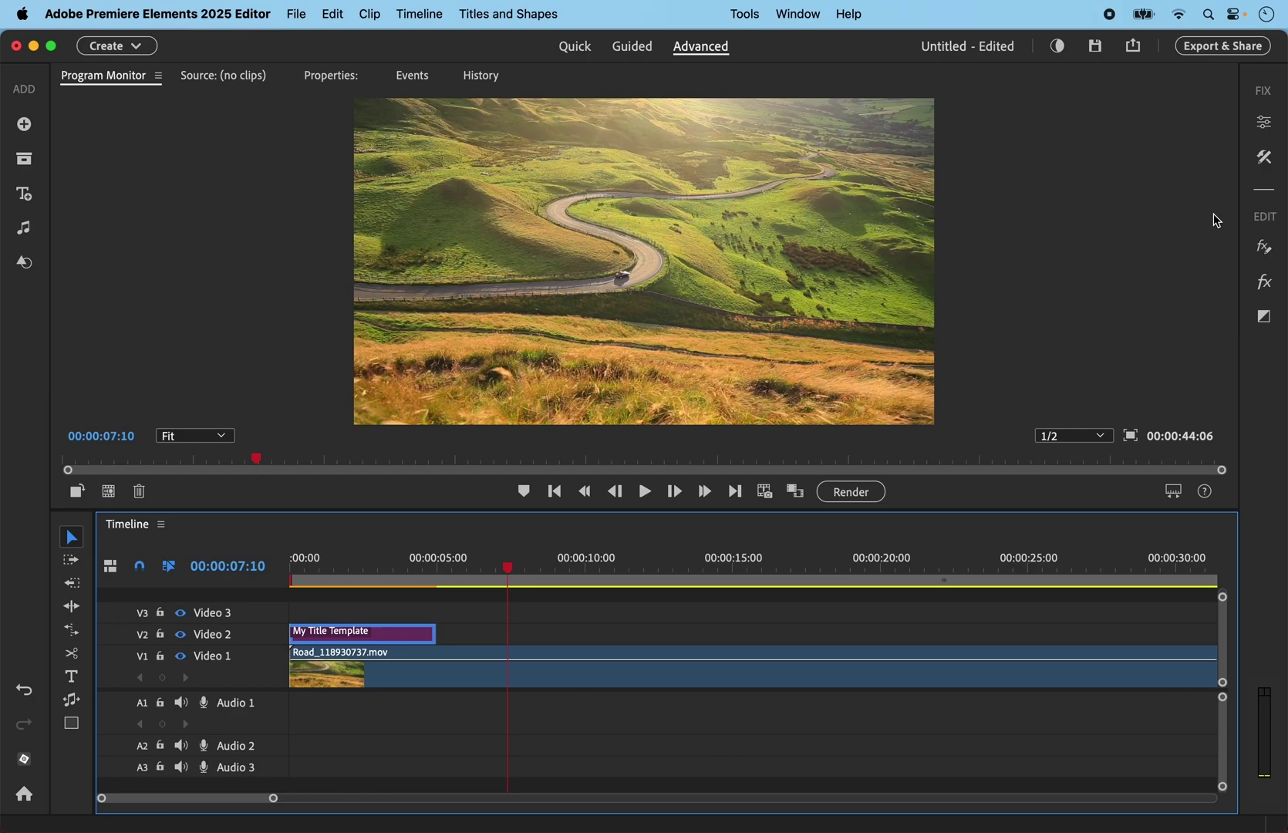
Remove the title and the Road clip from the timeline
key("super+z")
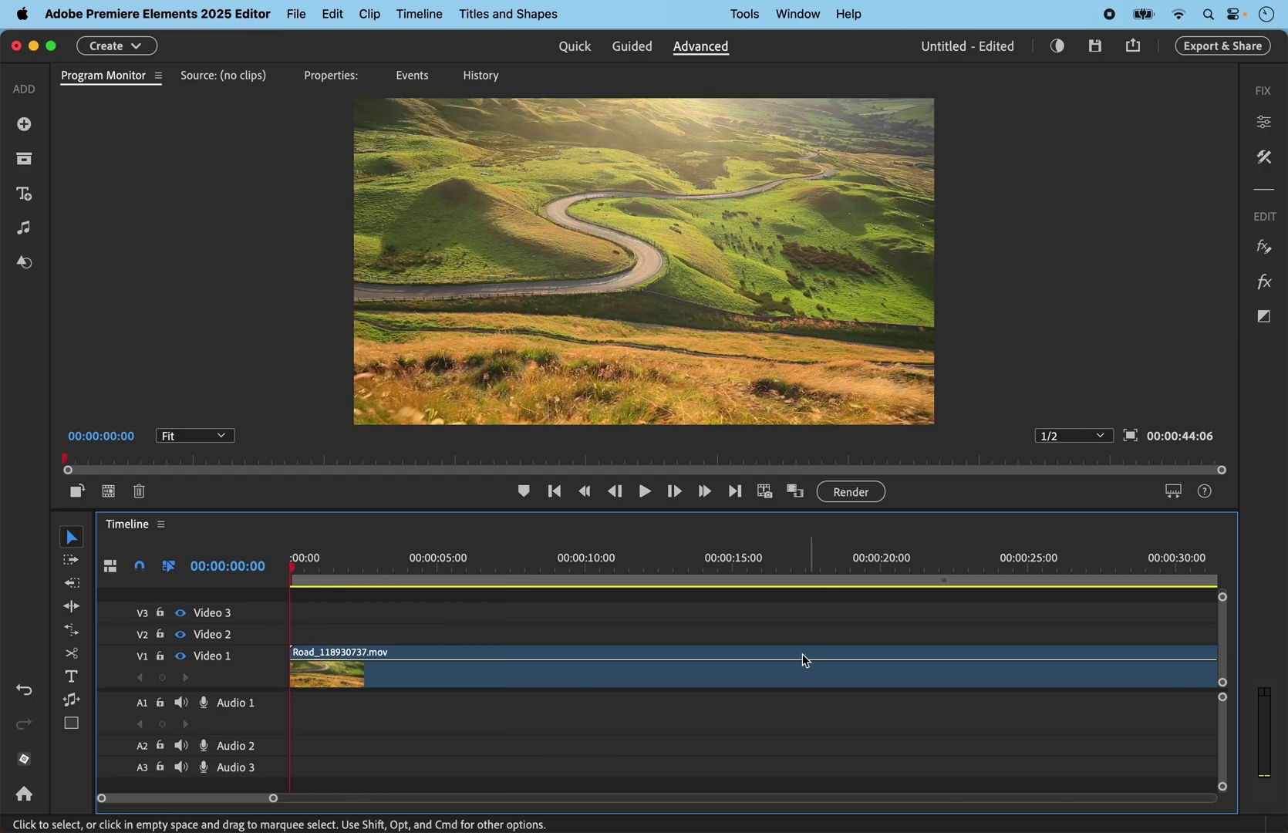
left_click(765, 683)
key("Delete")
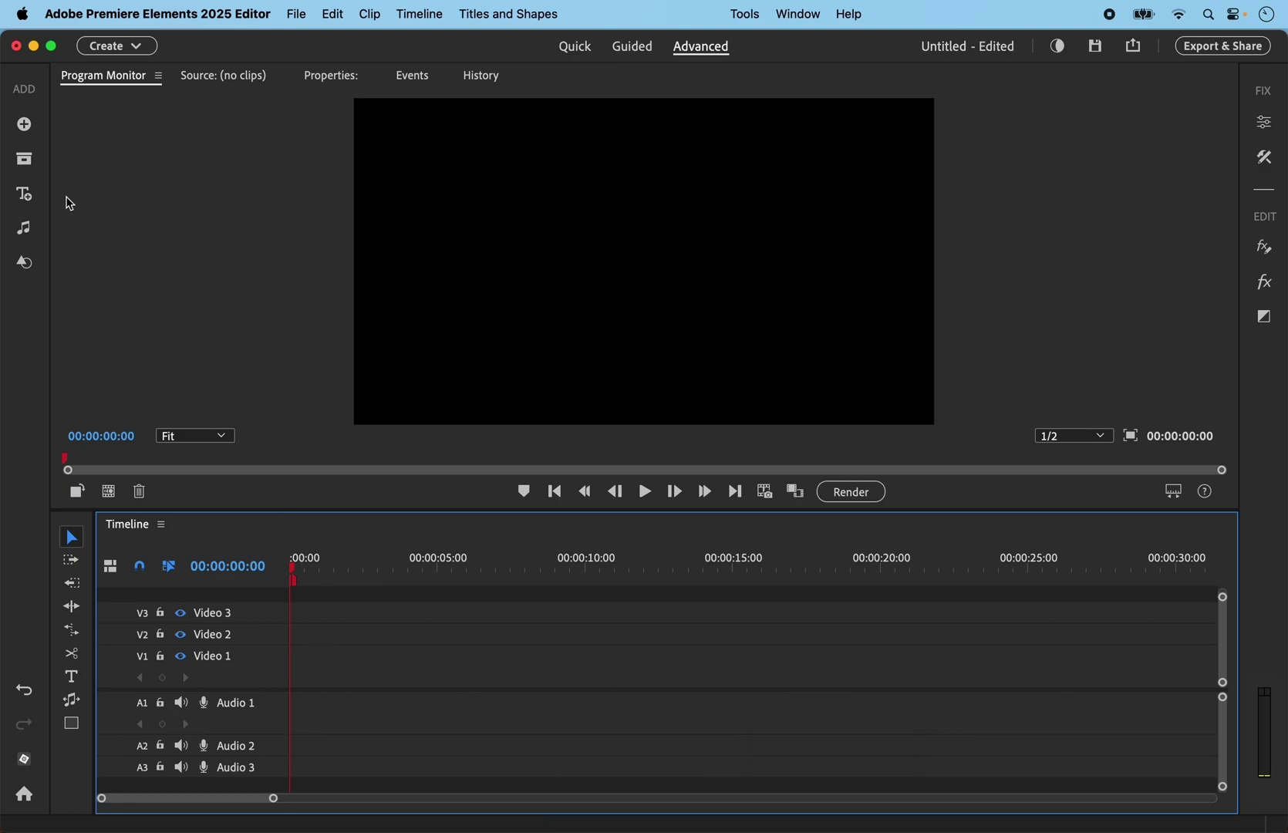
Add Forth Bridge.mov to Video 1 and place the playhead a couple of seconds in
left_click(32, 167)
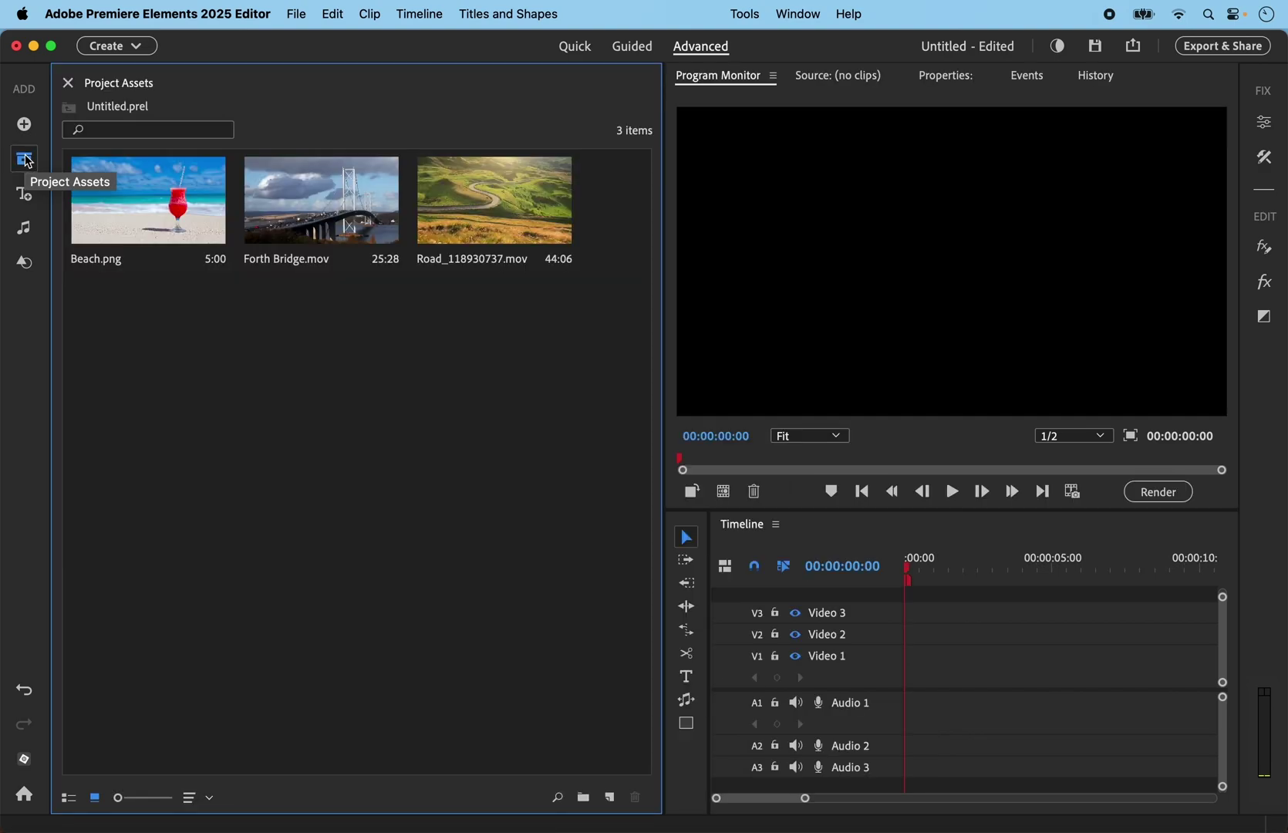
left_click(321, 194)
key("comma")
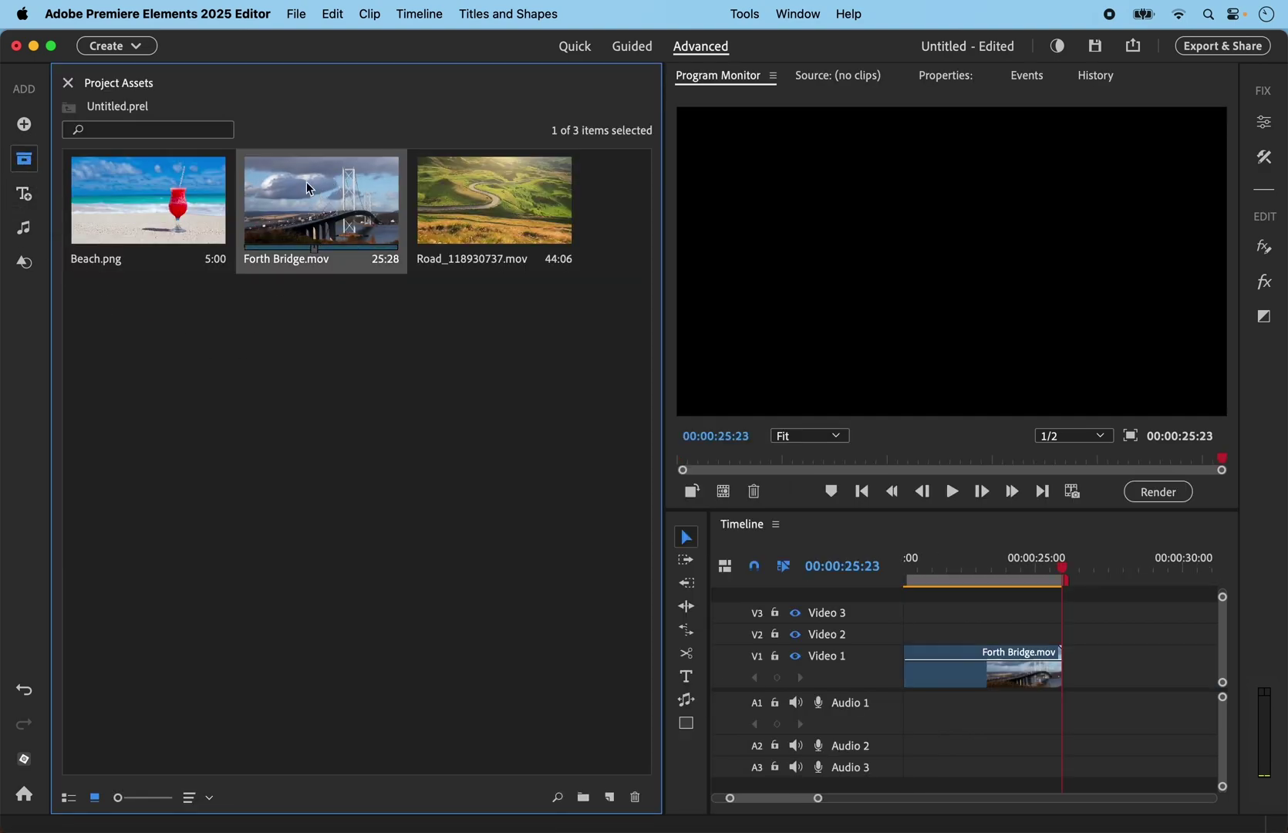
left_click(68, 82)
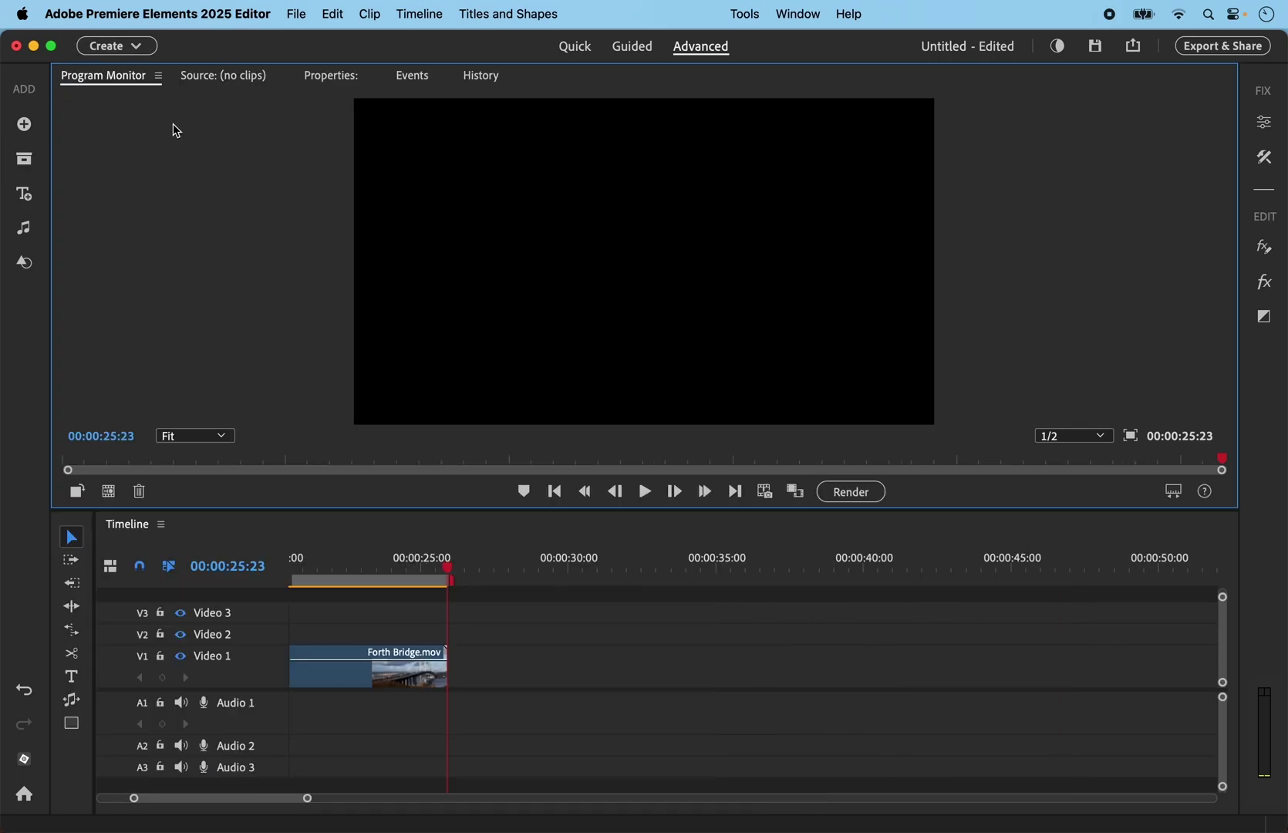
left_click(555, 491)
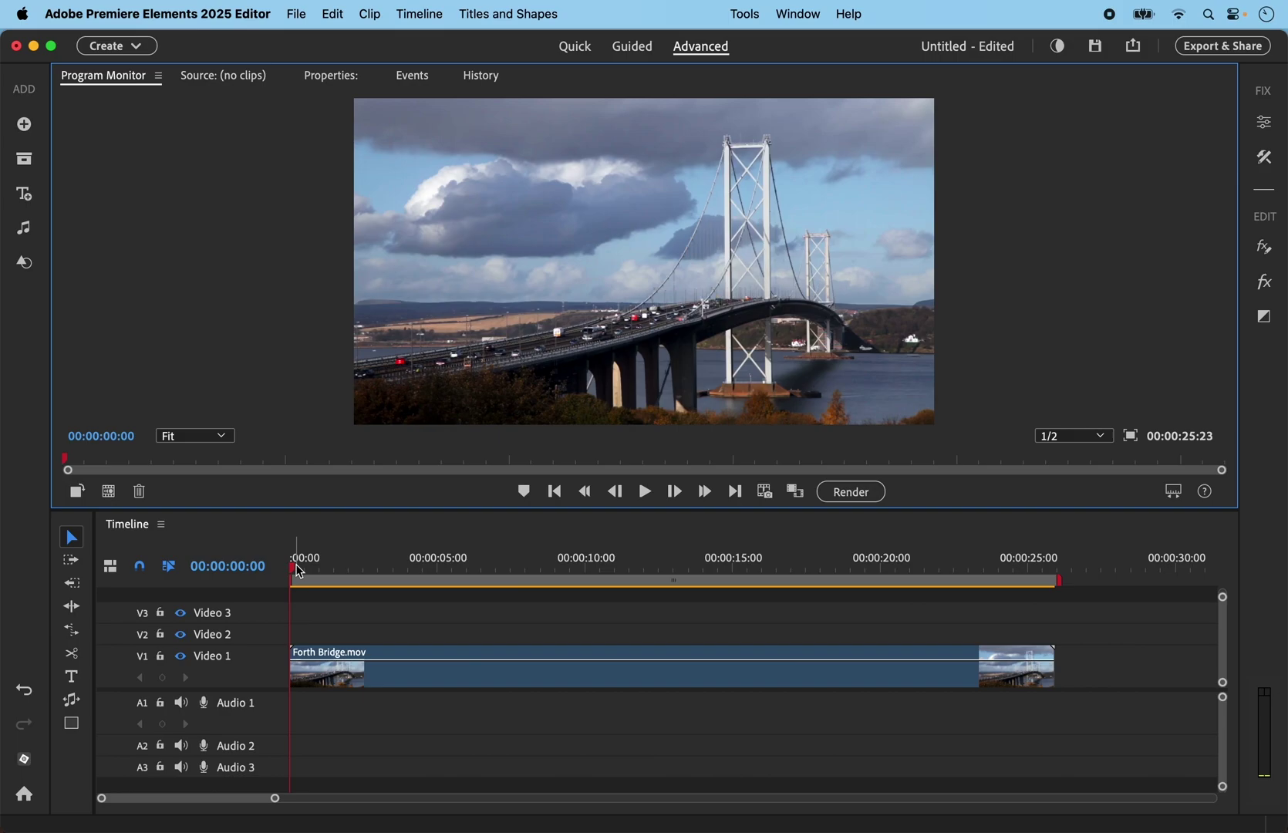
left_click_drag(295, 575, 356, 580)
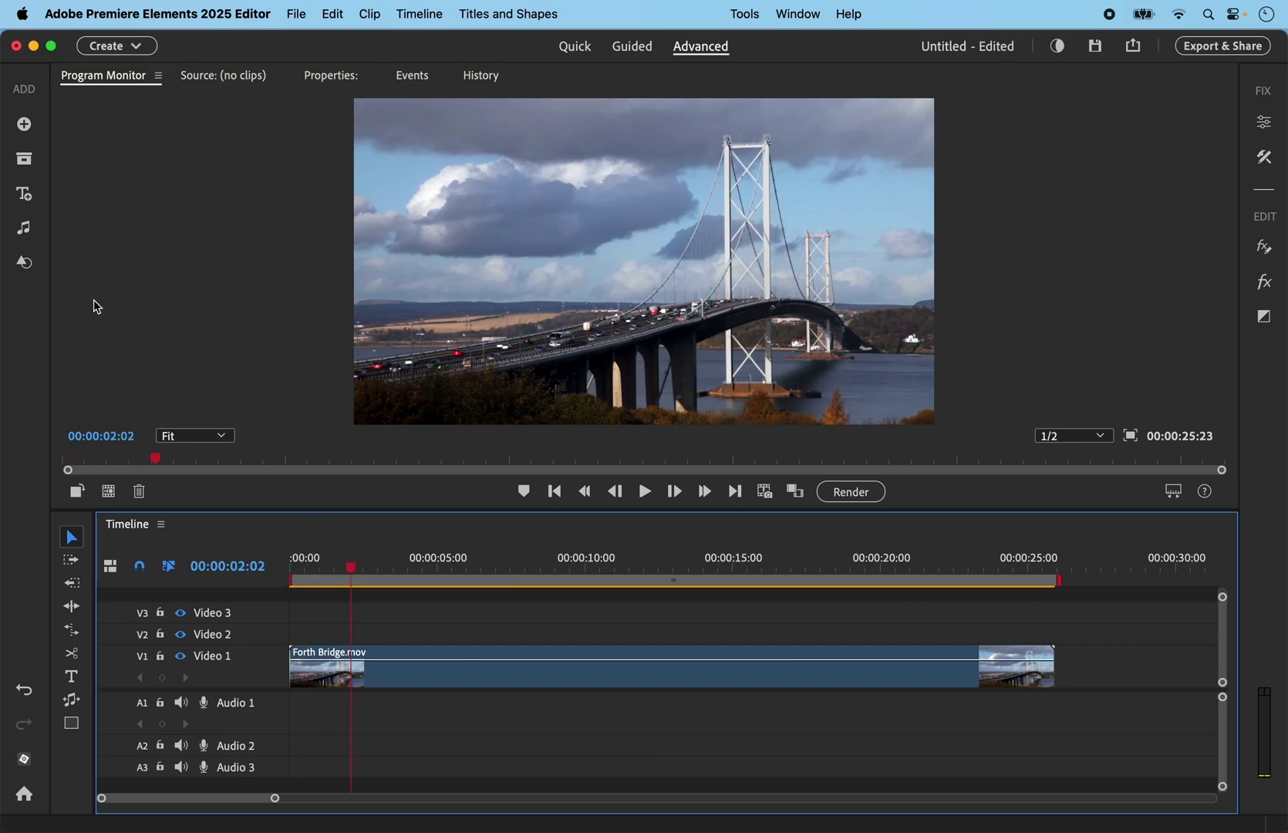
Drag My Title Template from Titles and Shapes Templates onto Video 2 and select its text layer
left_click(25, 196)
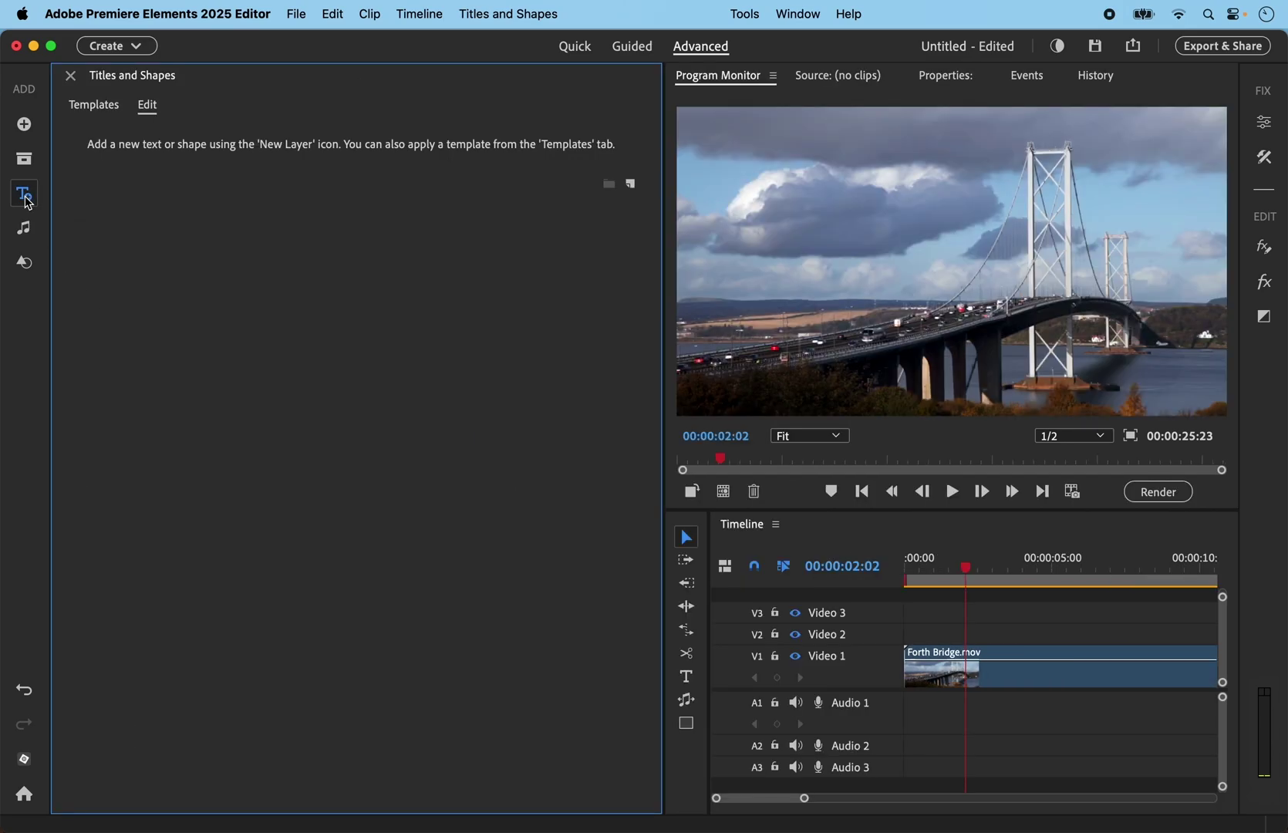
left_click(93, 108)
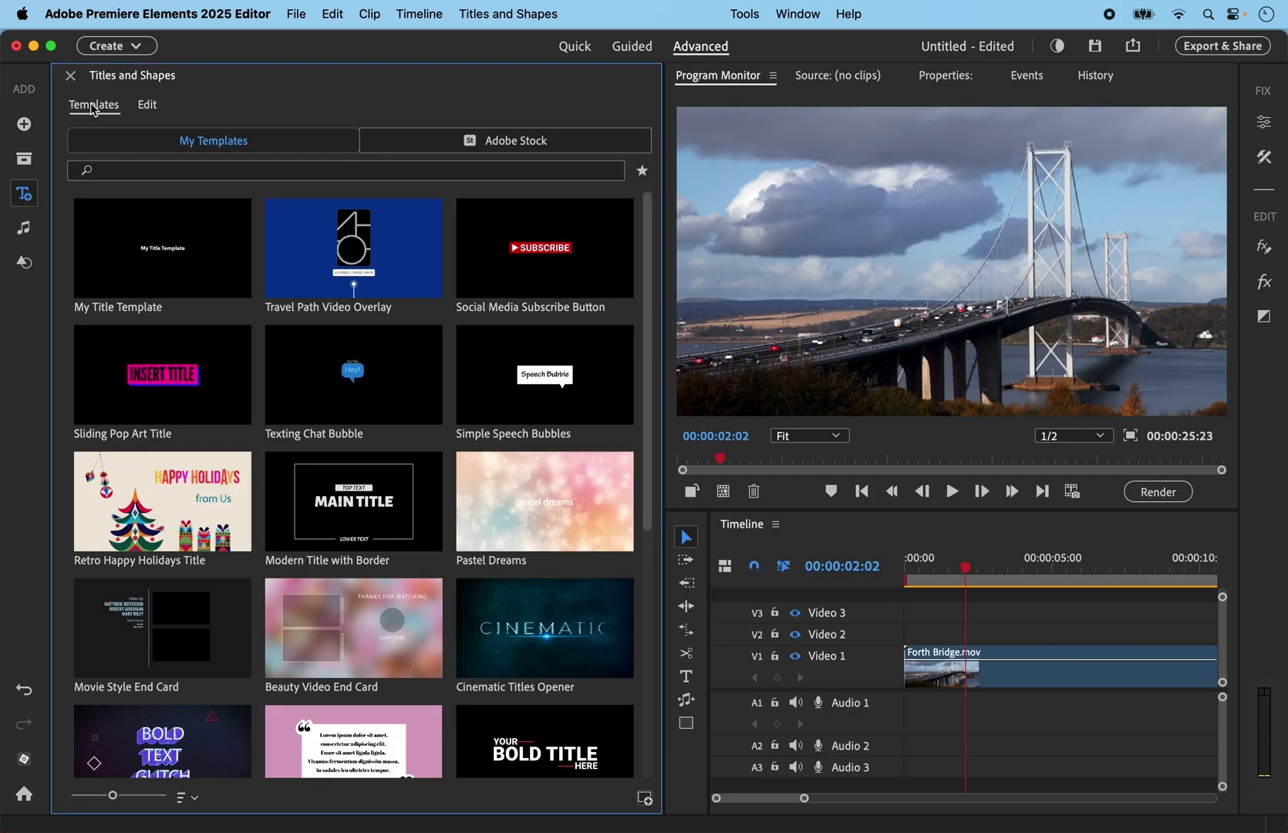
mouse_move(171, 275)
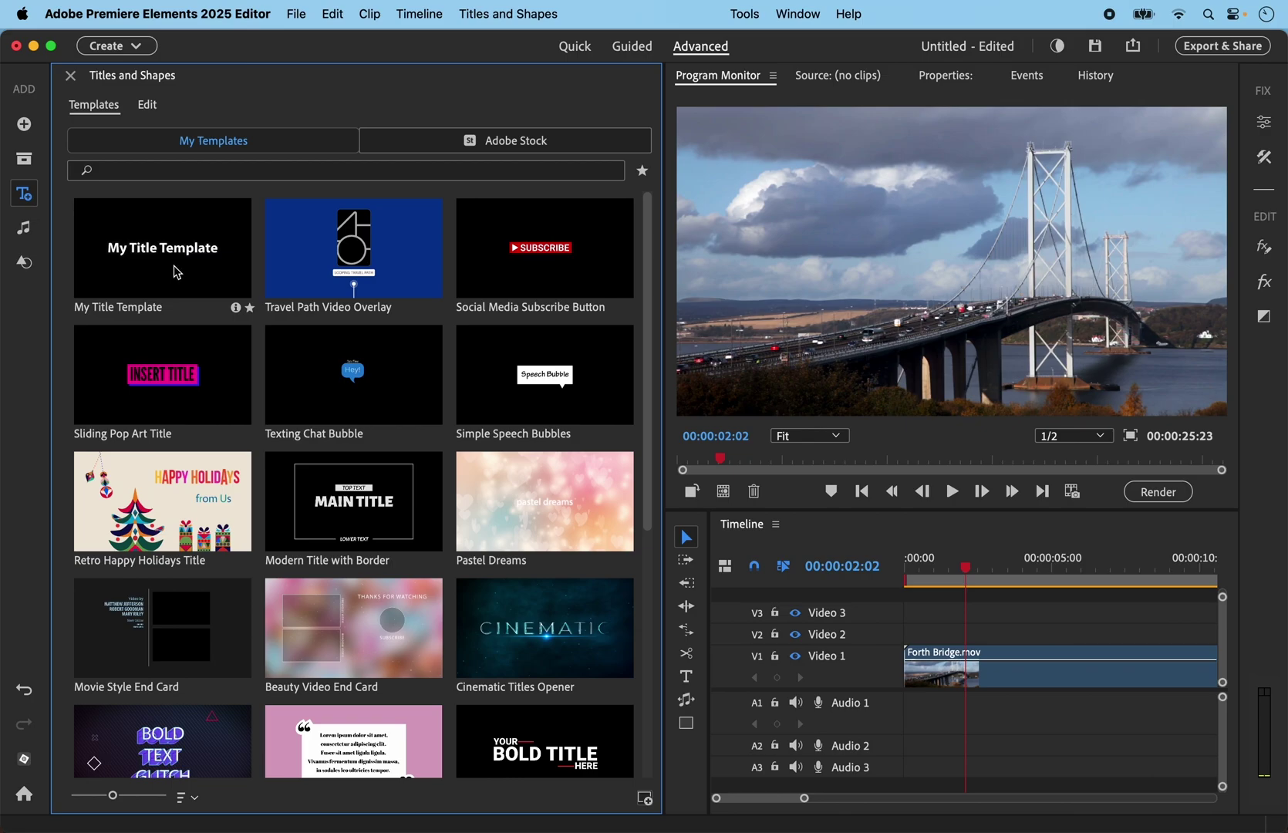
left_click_drag(176, 272, 970, 638)
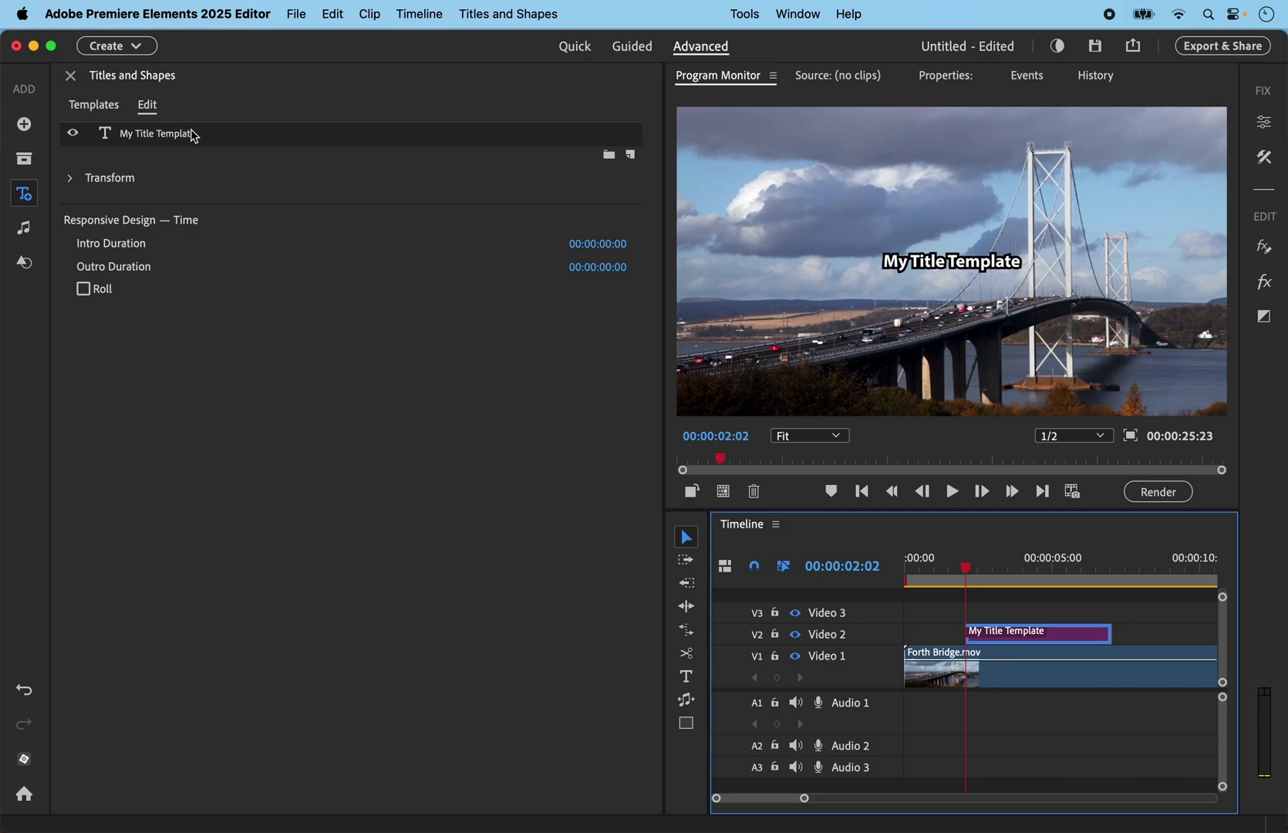
left_click(223, 141)
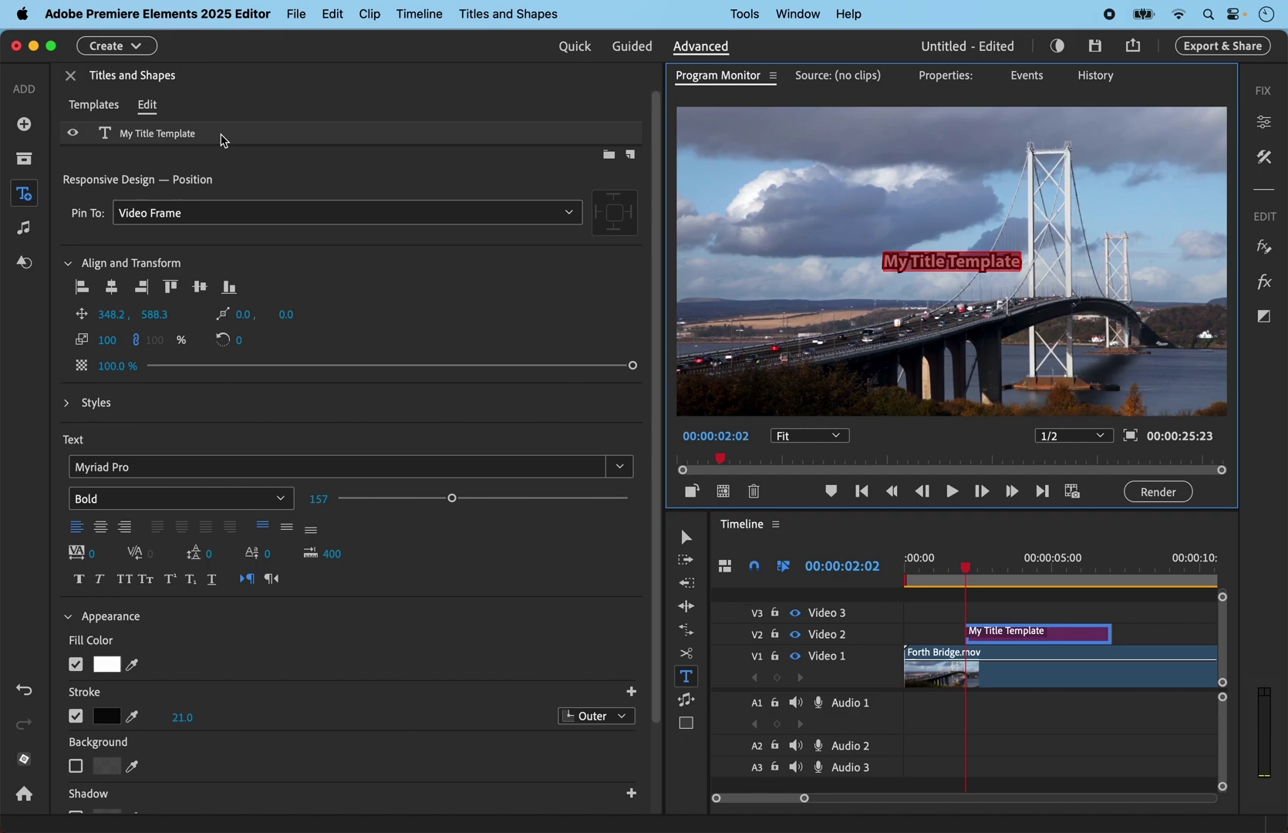
Replace the bridge clip's title text with 'Forth of Firth' directly in the preview
left_click(687, 678)
left_click(1013, 262)
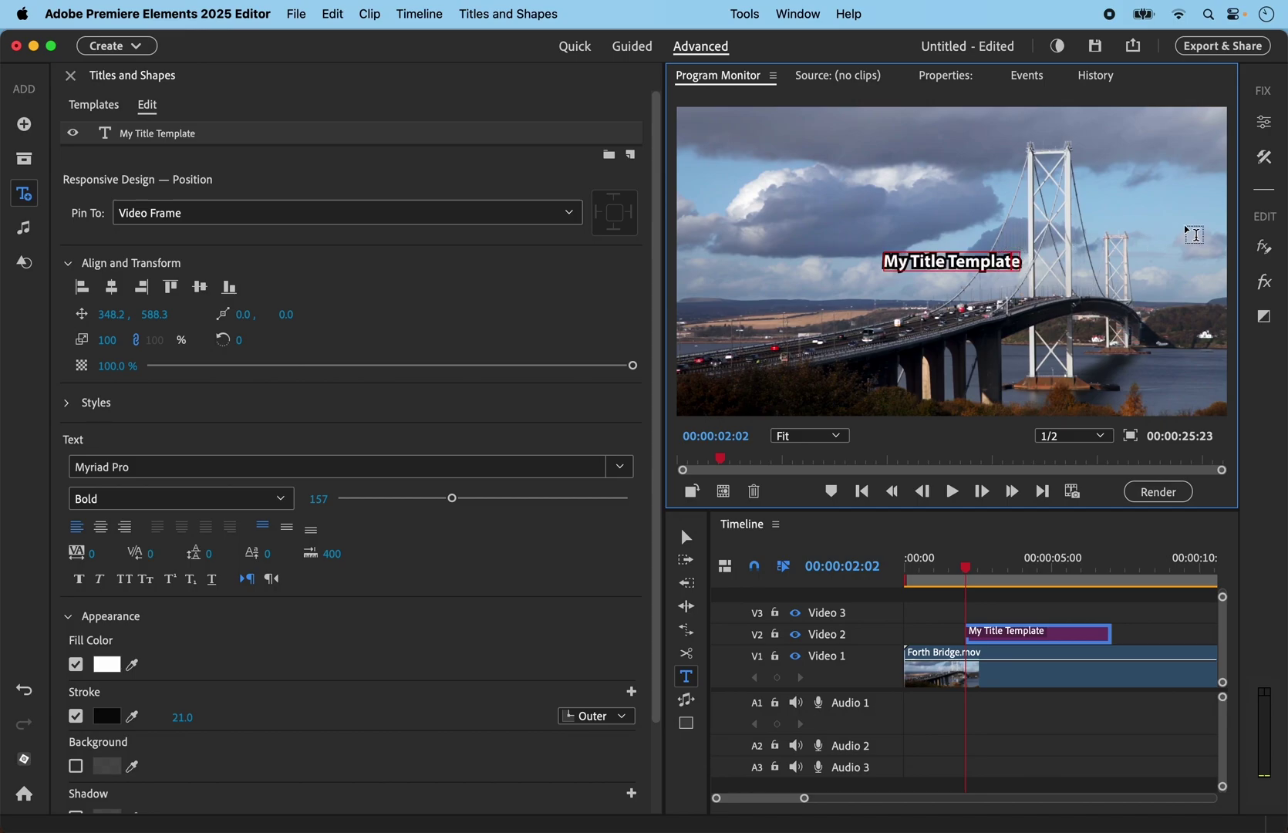
key("BackSpace")
key("BackSpace")
key("BackSpace")
key("BackSpace")
key("BackSpace")
key("BackSpace")
key("BackSpace")
key("BackSpace")
key("BackSpace")
key("BackSpace")
key("BackSpace")
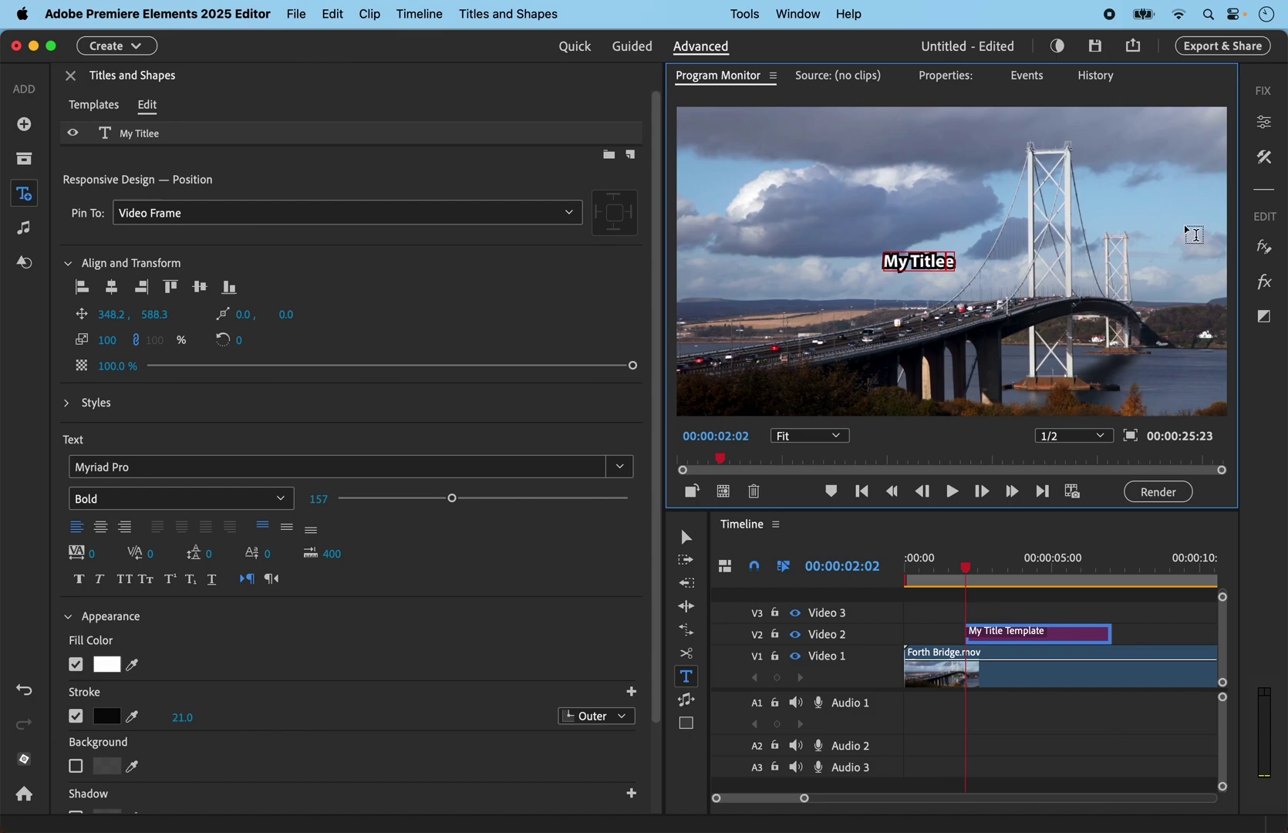
key("BackSpace")
key("BackSpace")
key("BackSpace")
key("BackSpace")
key("BackSpace")
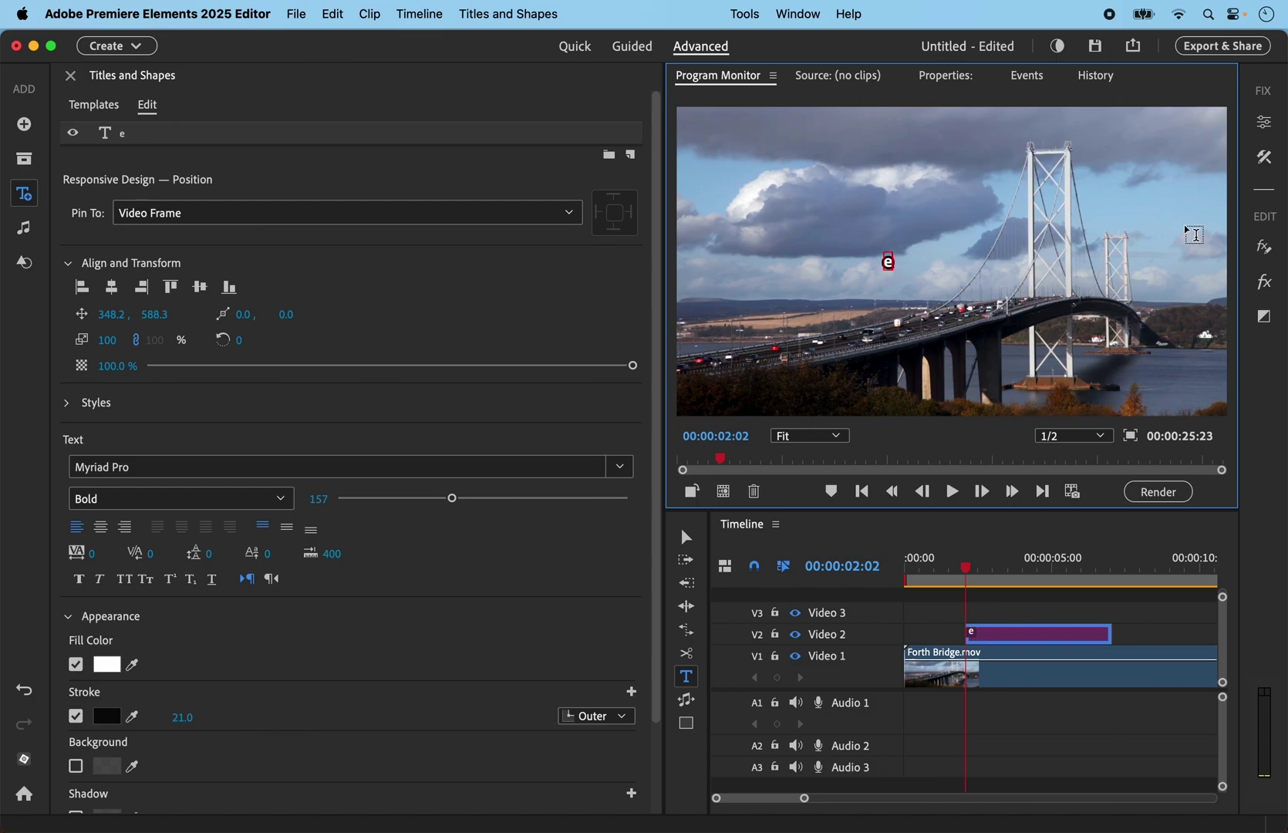
key("BackSpace")
type("Forth of")
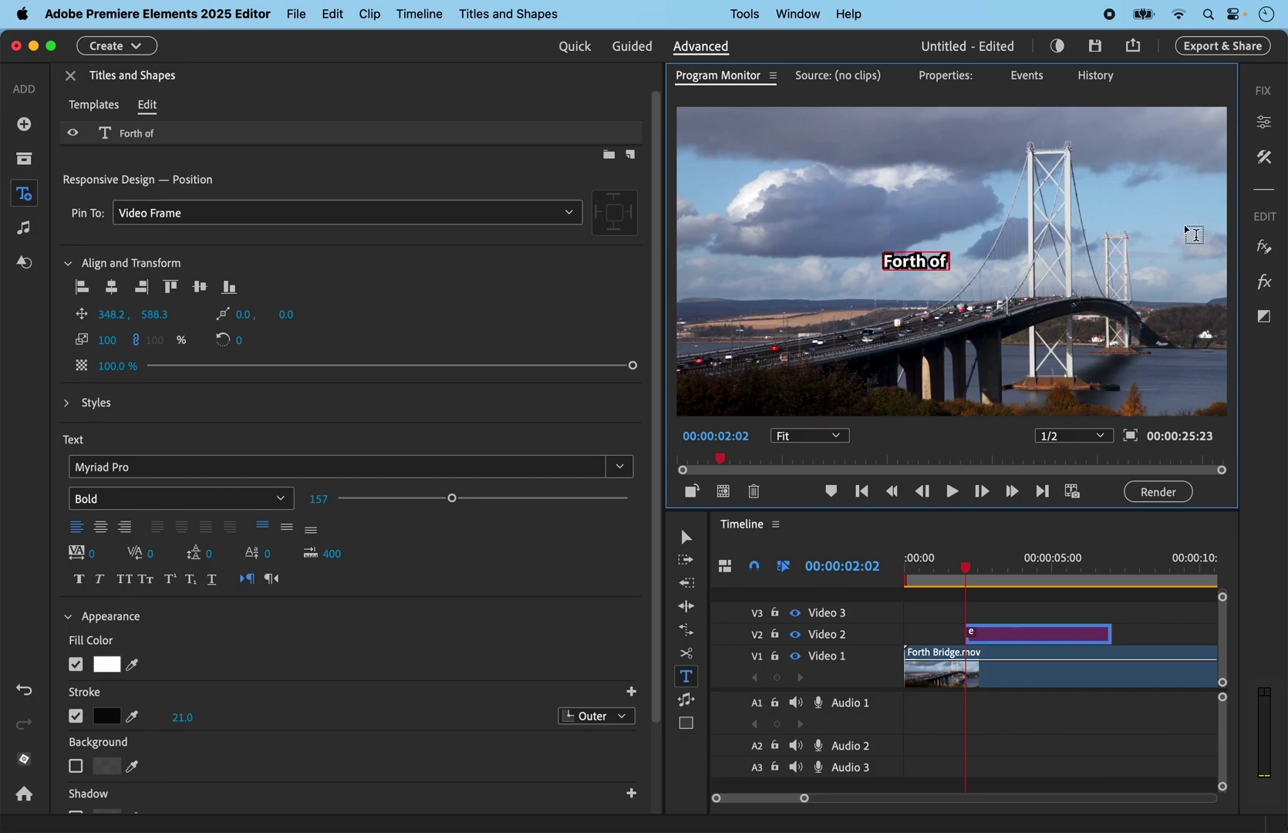
type(" Firth")
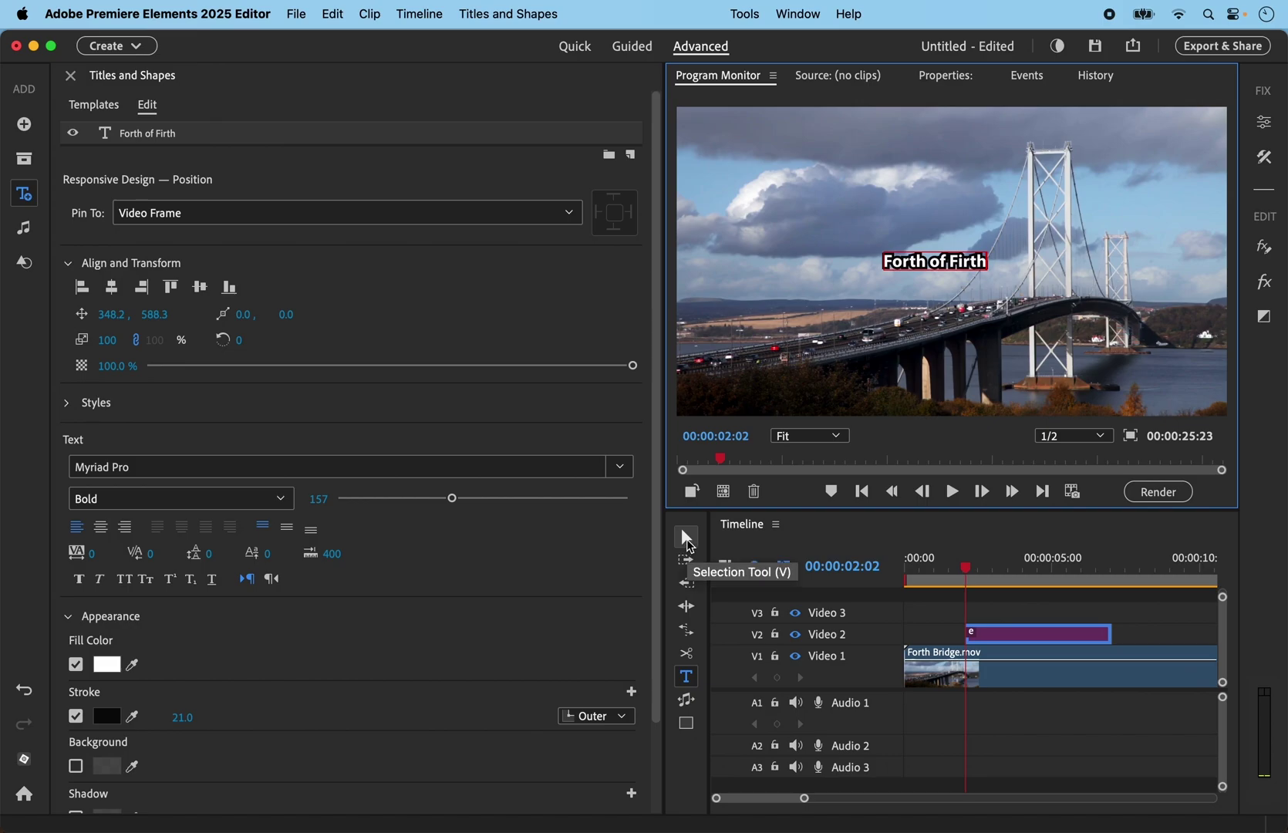
left_click(686, 538)
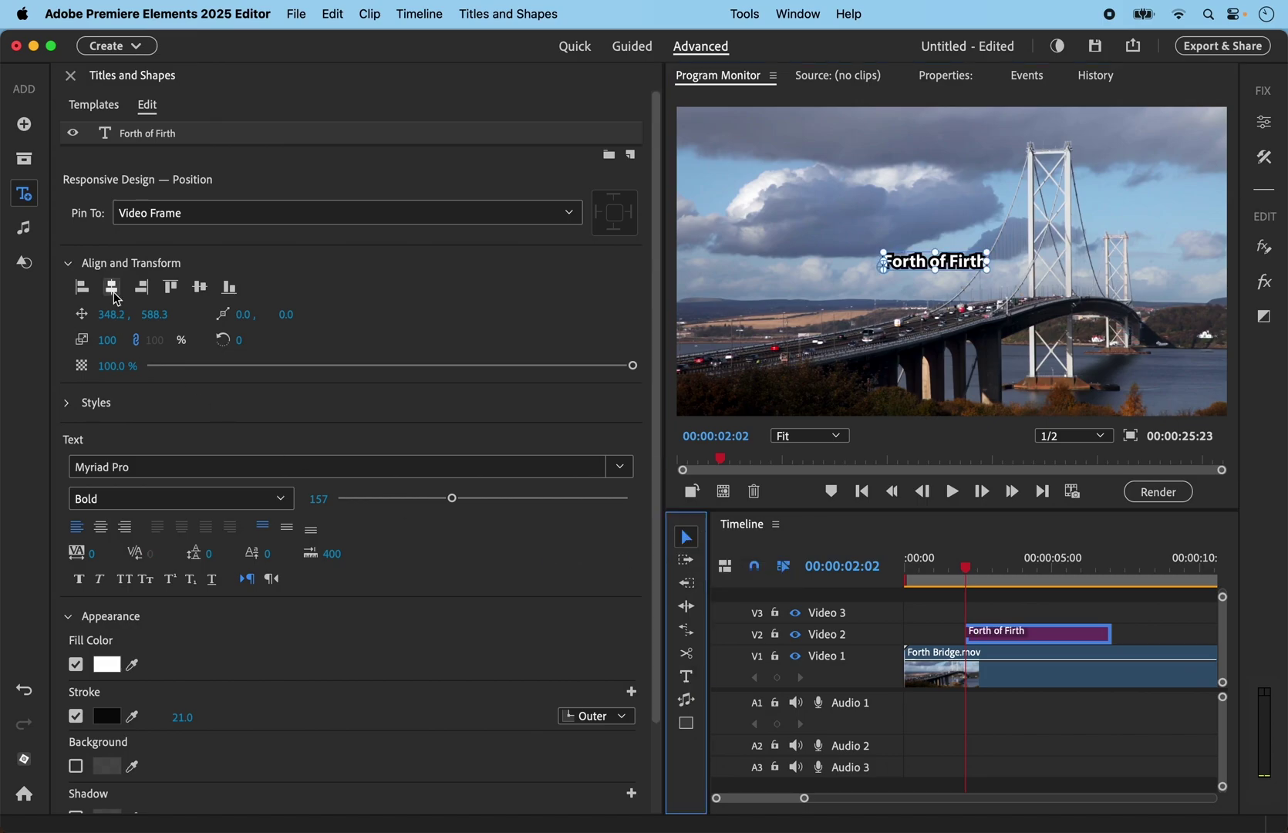
left_click(70, 75)
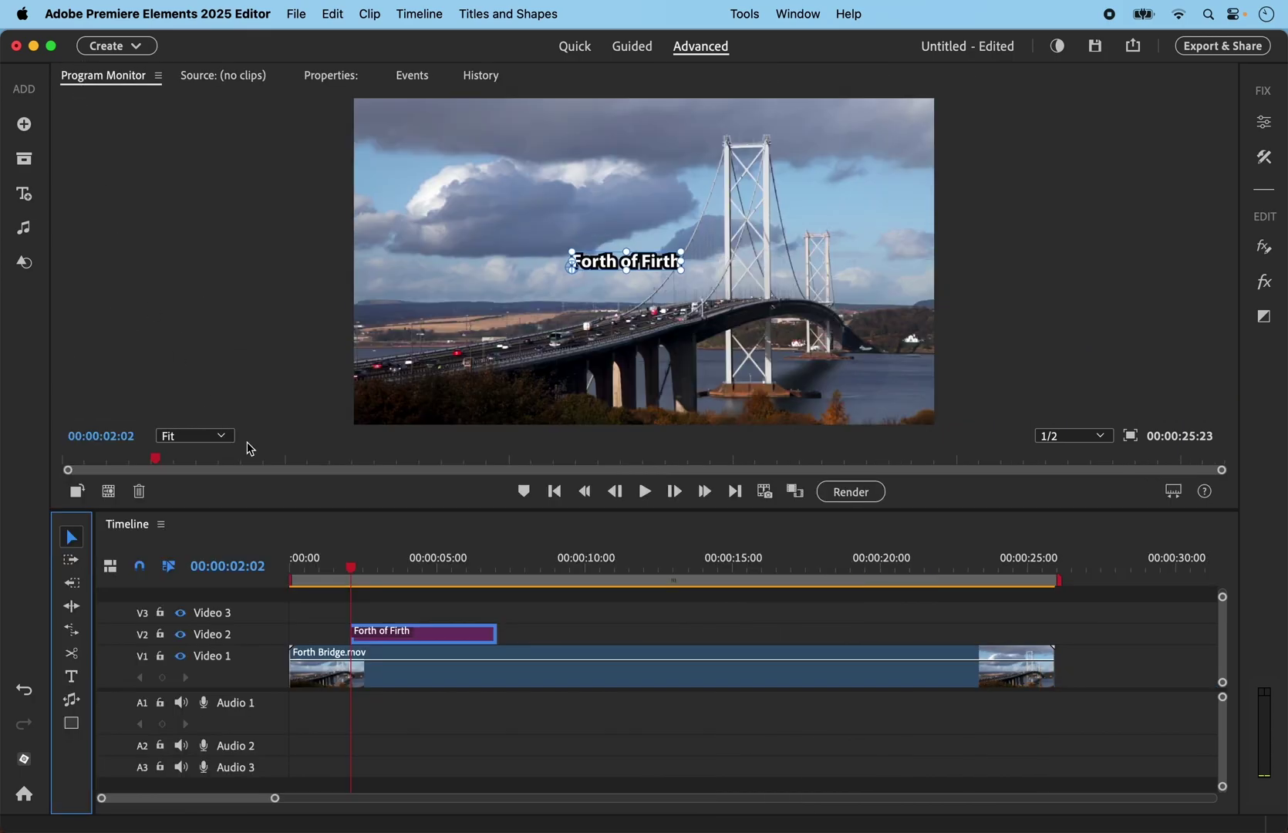
left_click(585, 492)
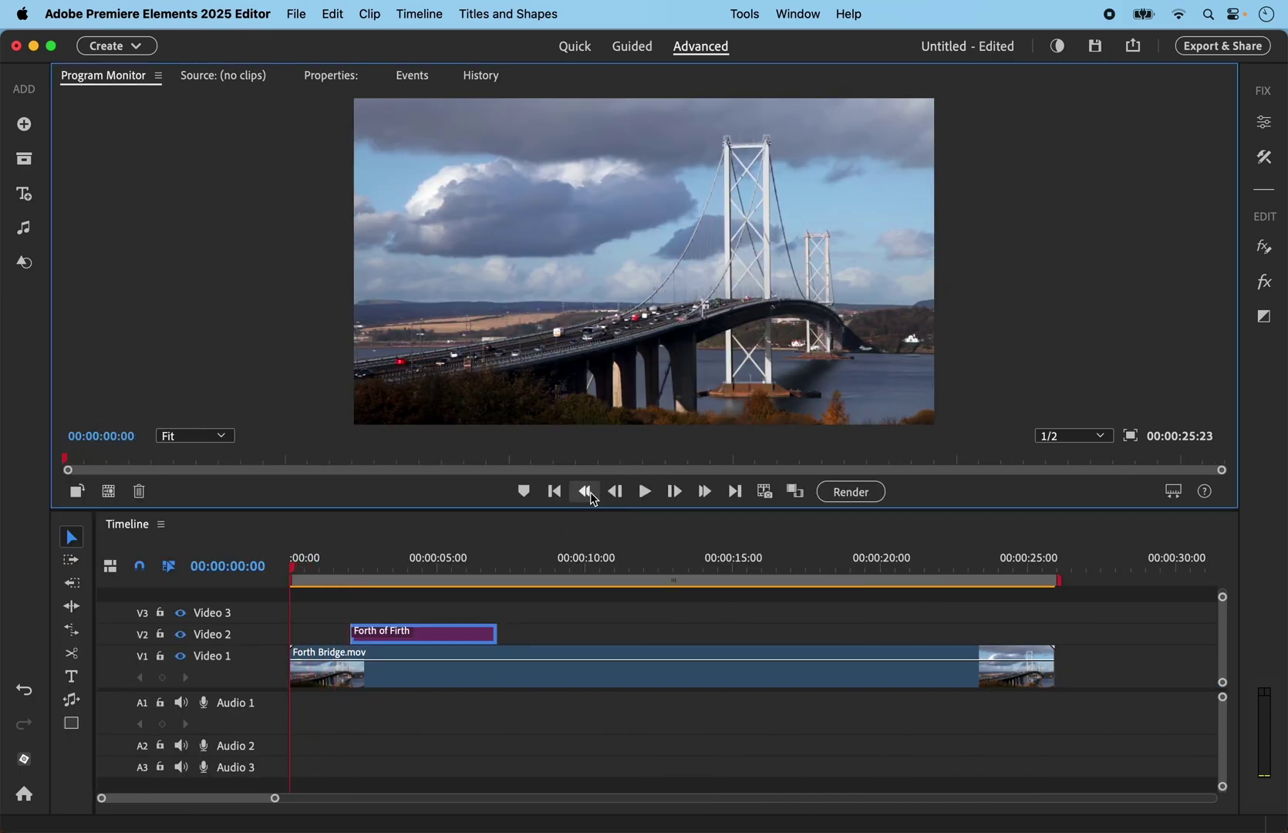
left_click(645, 492)
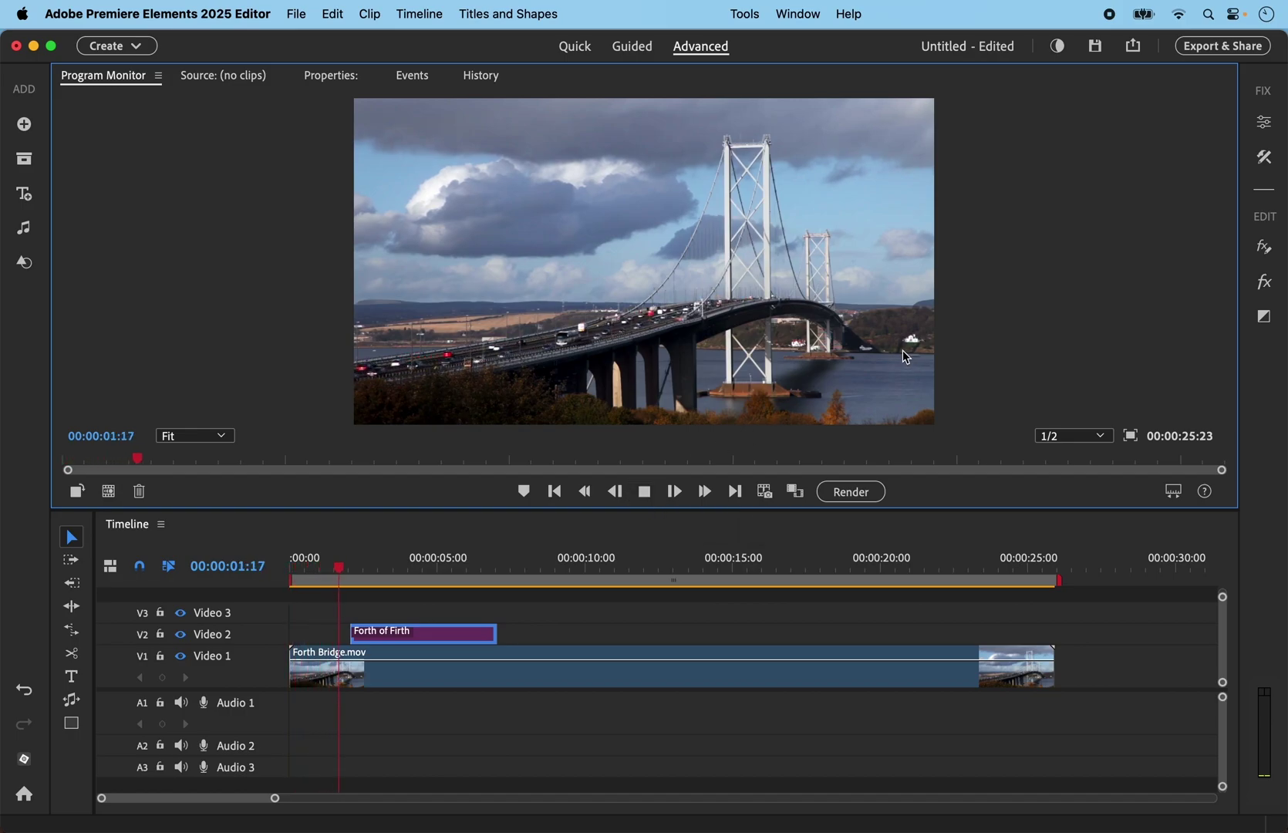